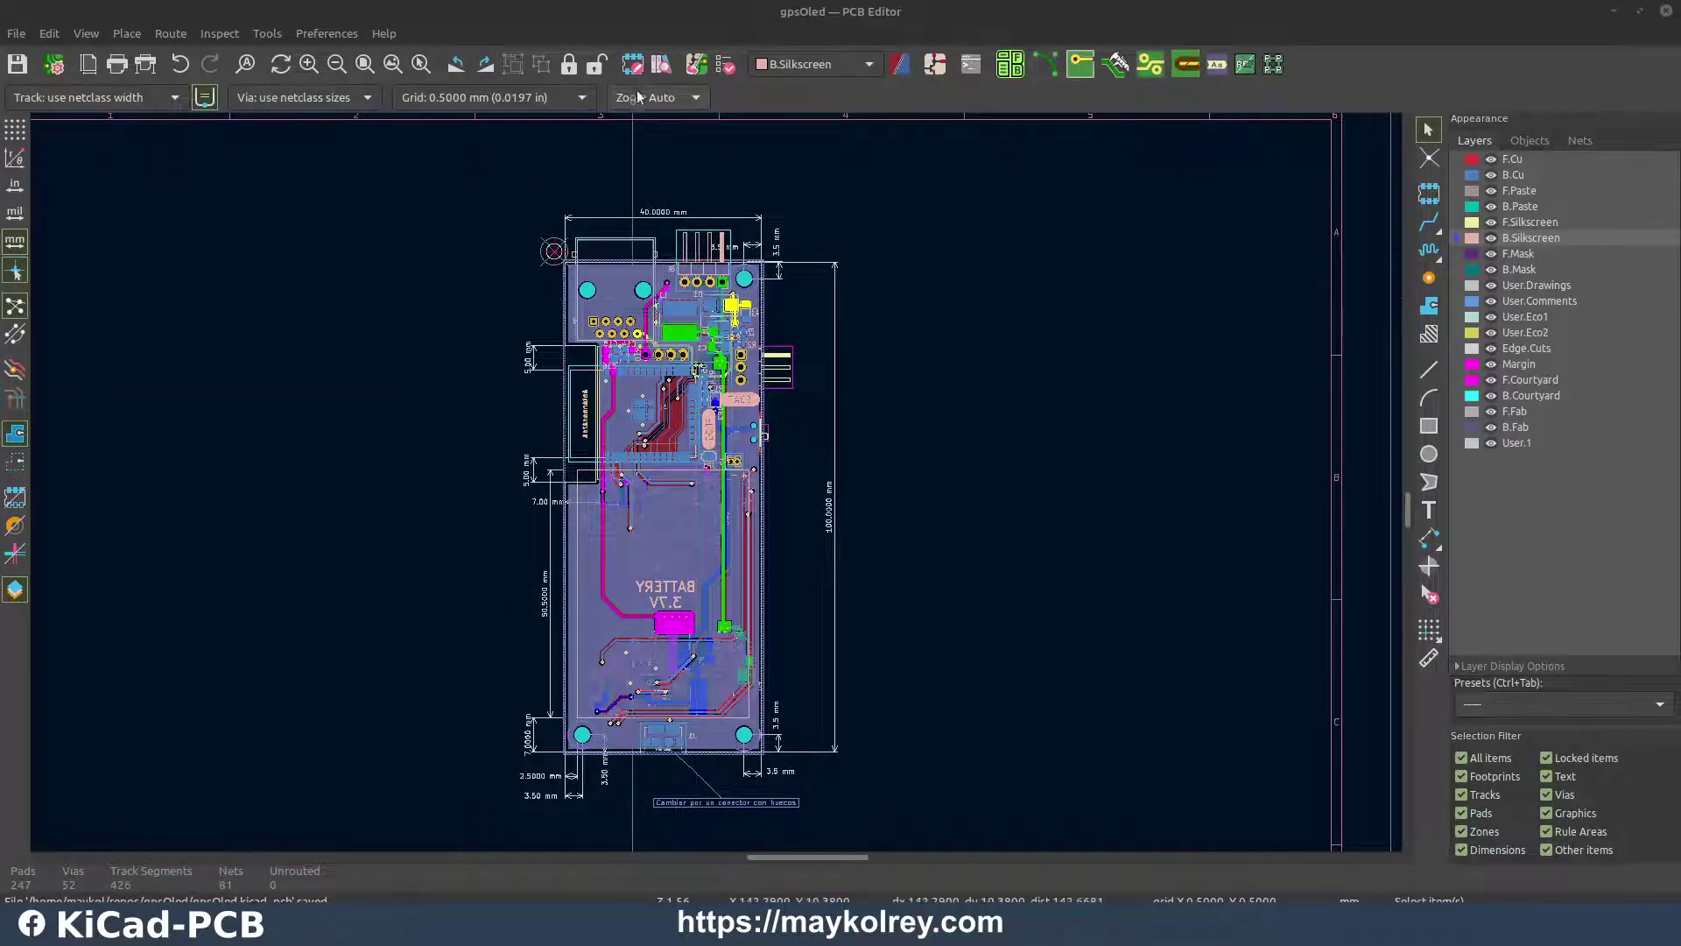
Open the Footprint Editor, and enlarge the 6-lead TSOT-23 package drawing to 150% in the browser
click(634, 64)
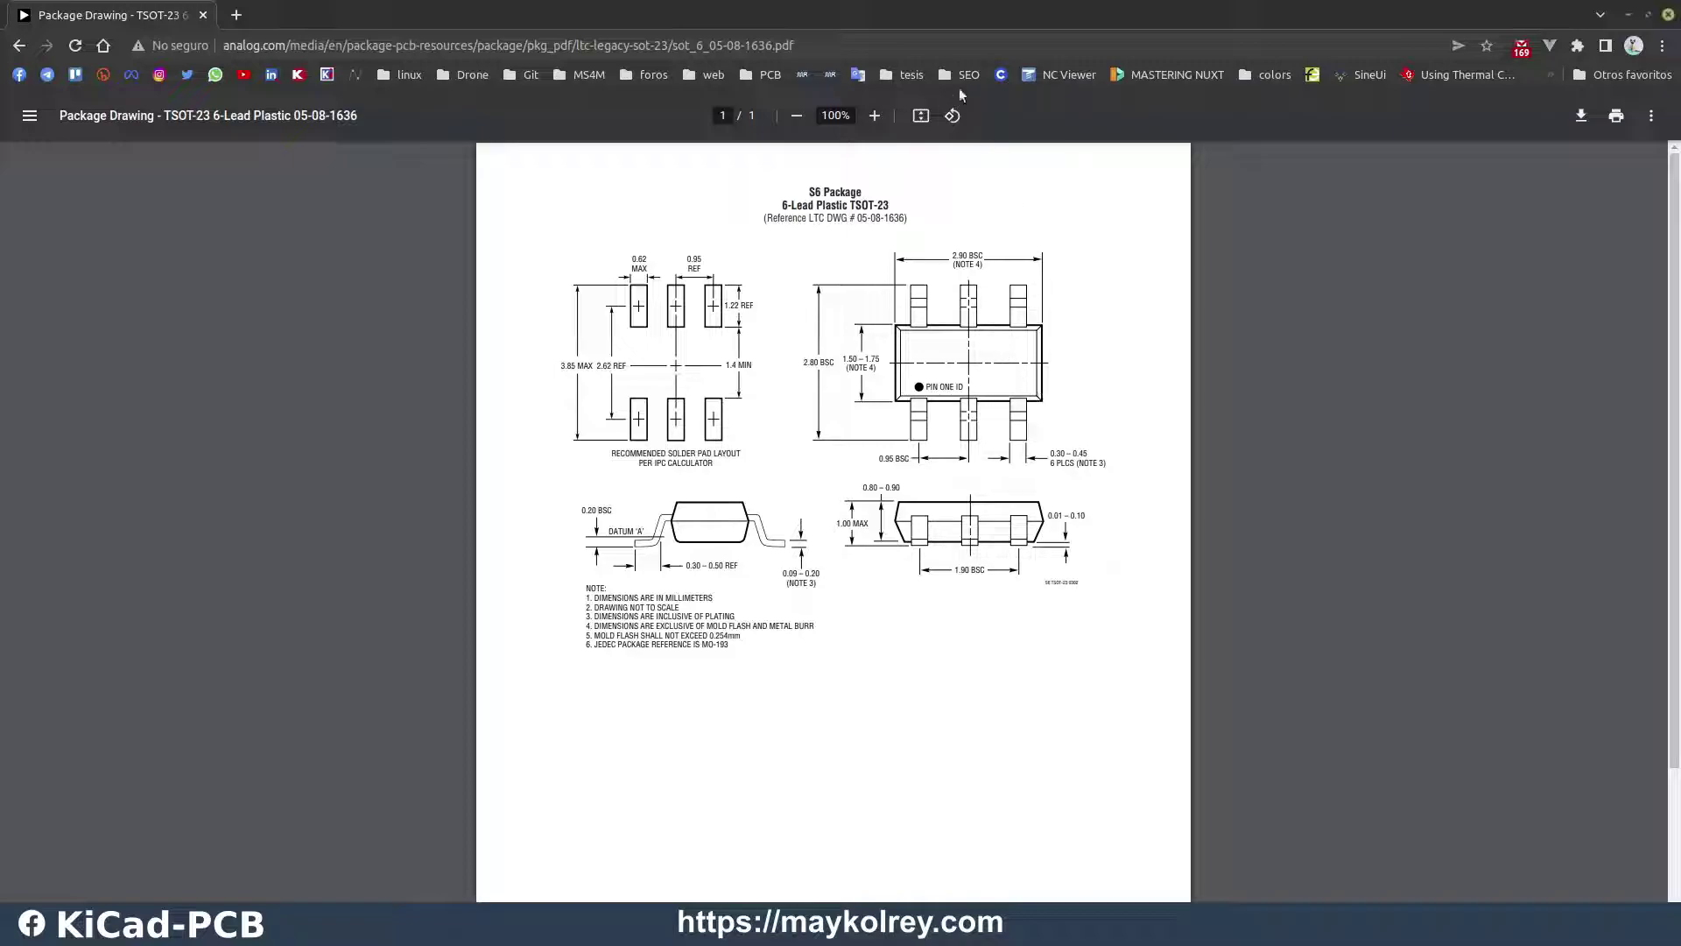
click(874, 116)
click(874, 116)
click(873, 116)
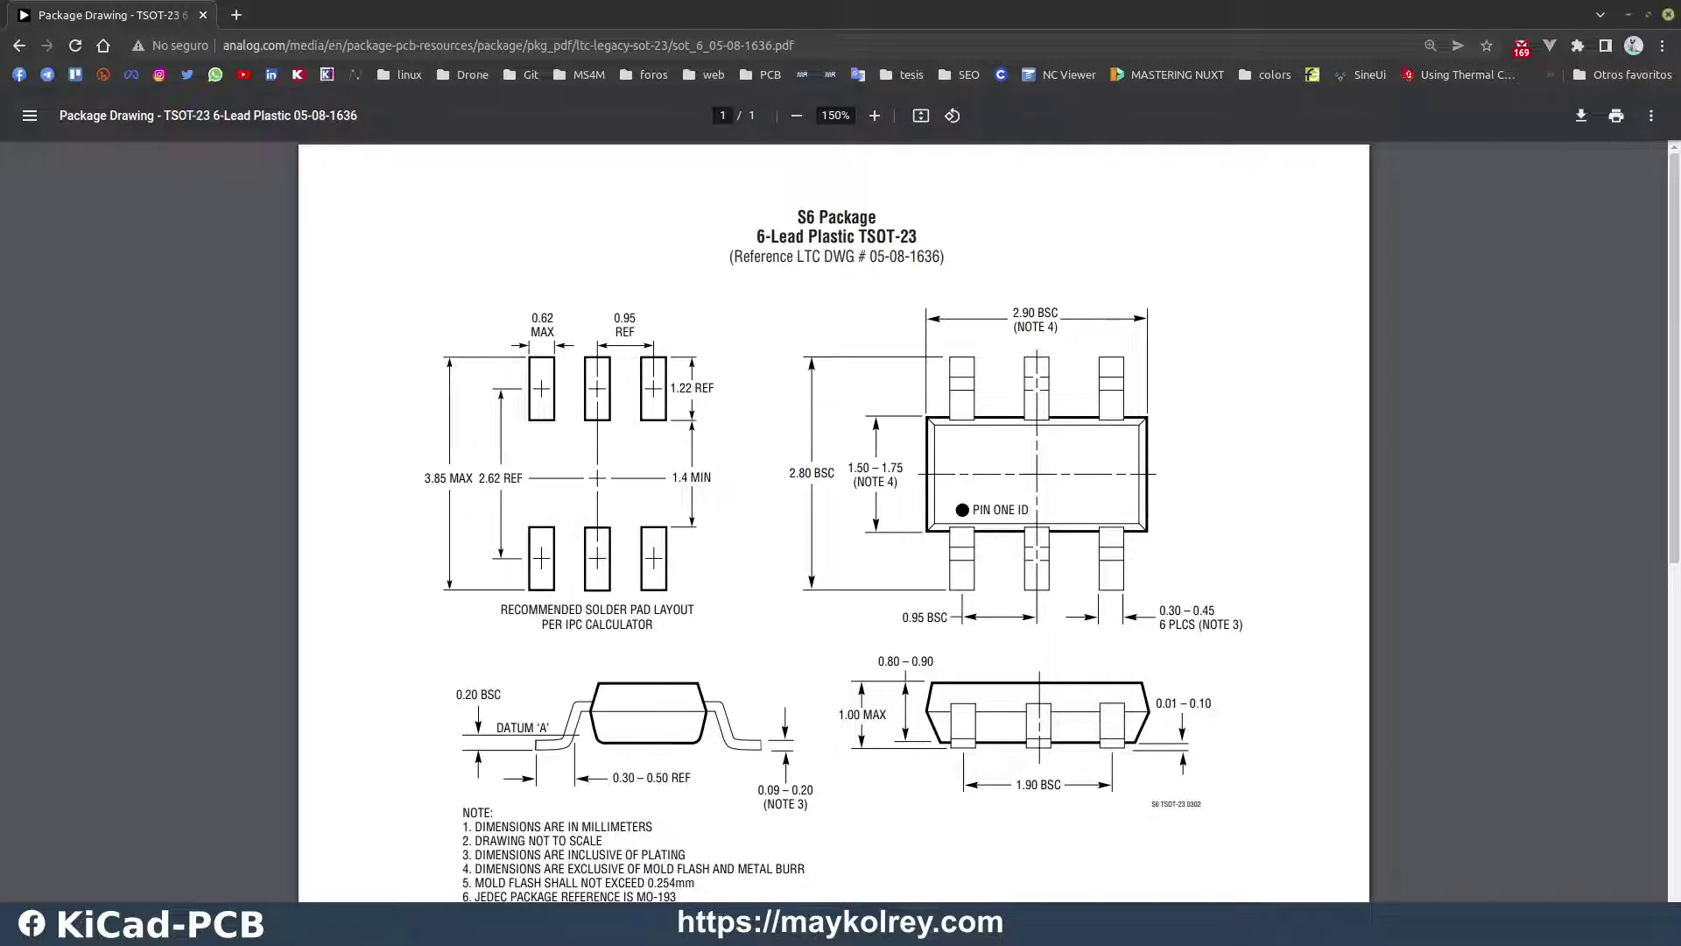
Switch to the Footprint Editor and create a new SMD footprint named TSOP-23-6
key(alt+Tab)
key(alt+Tab)
key(alt+Tab)
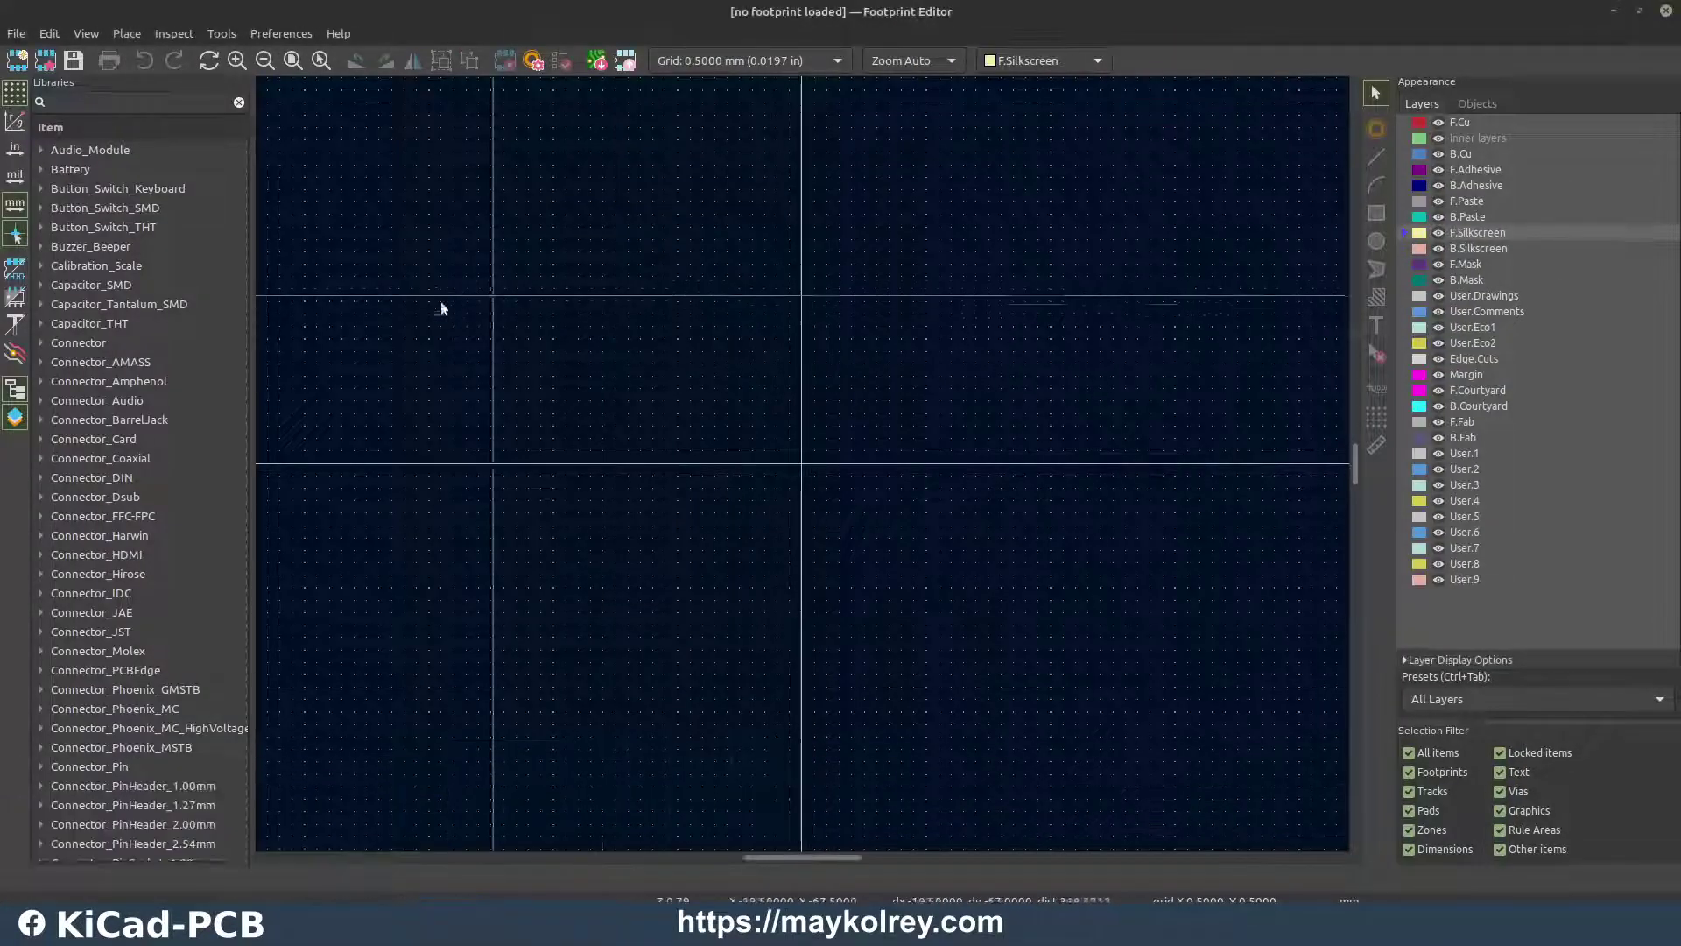
click(17, 59)
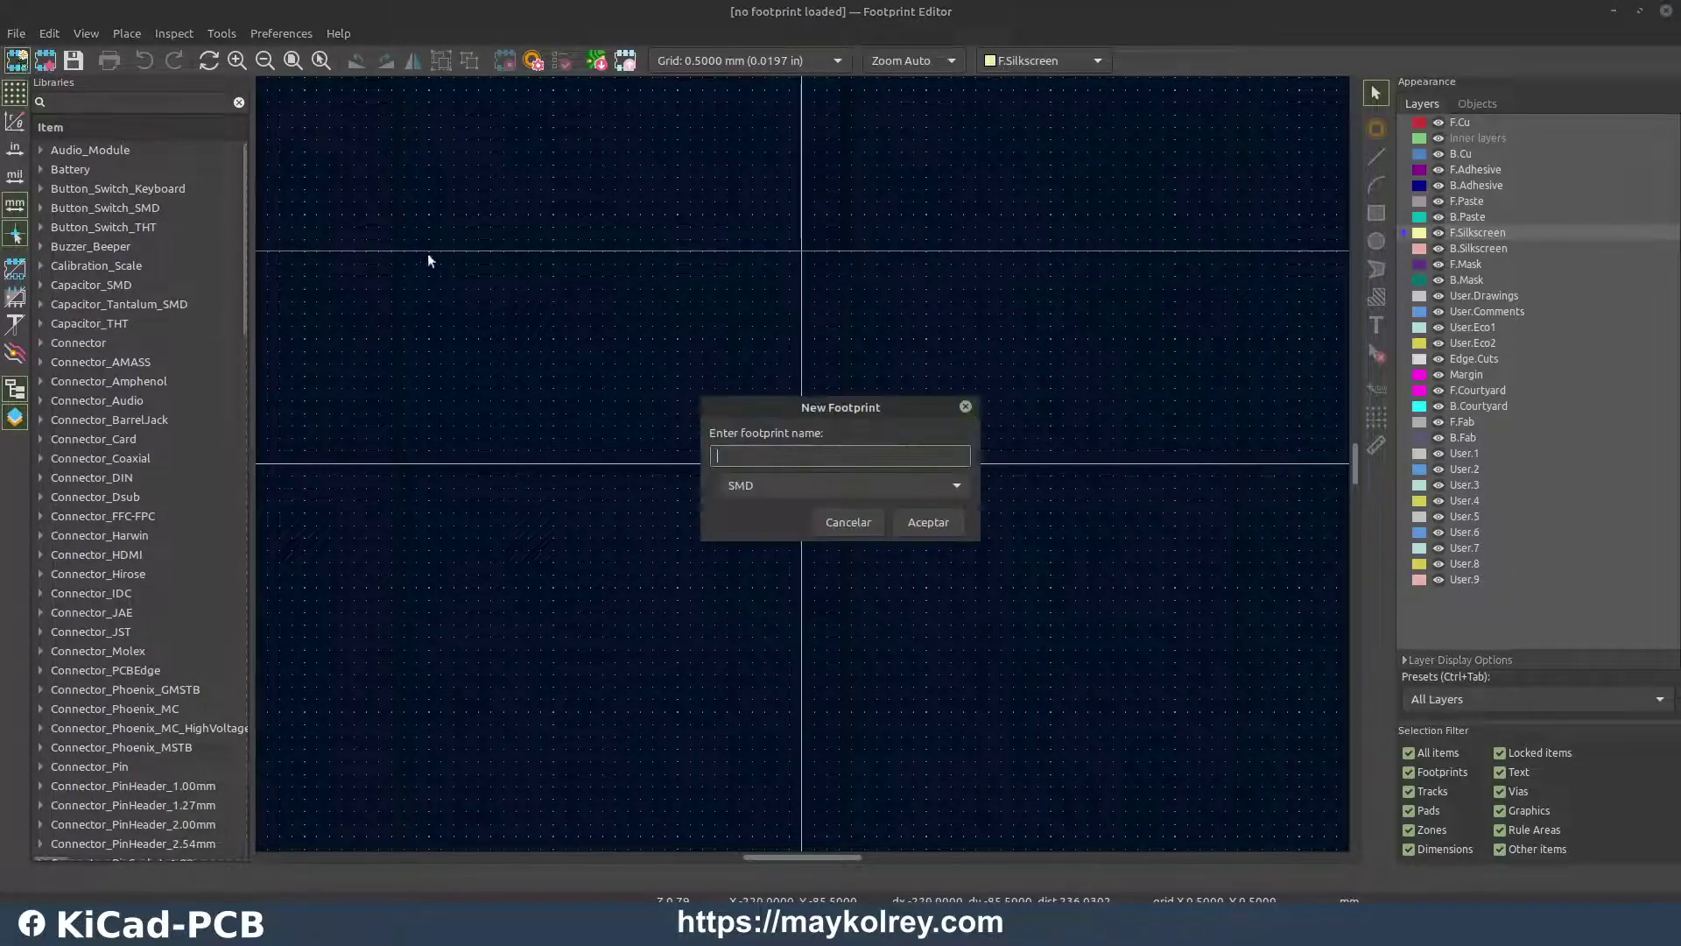
click(960, 487)
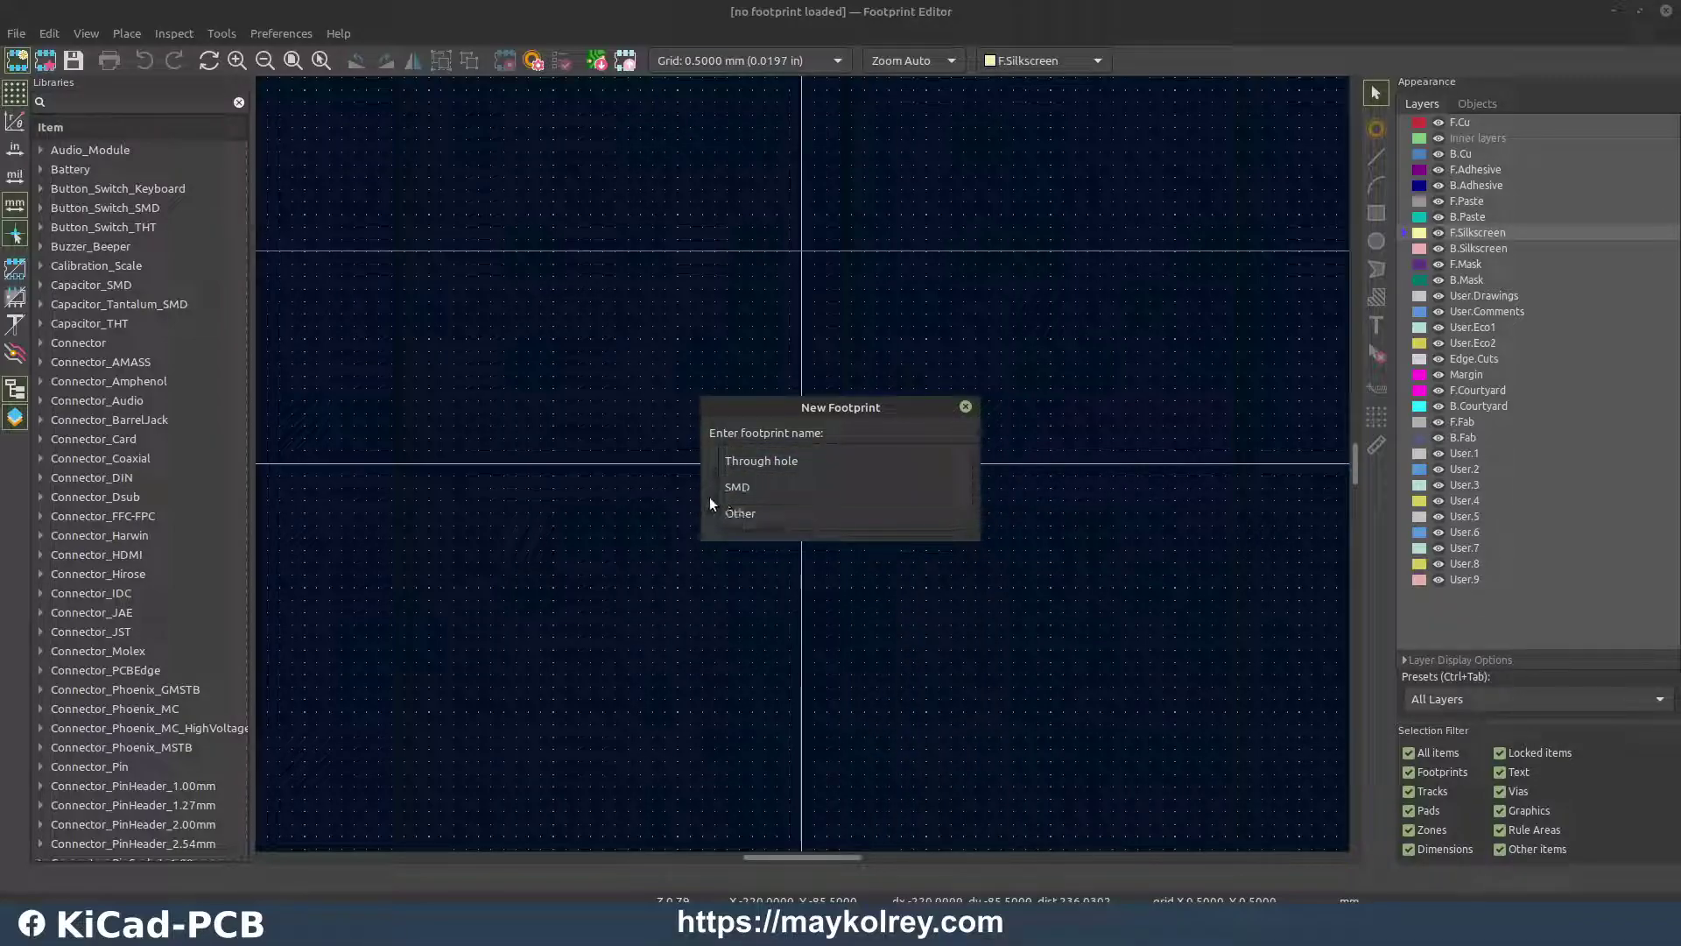
click(742, 487)
click(936, 456)
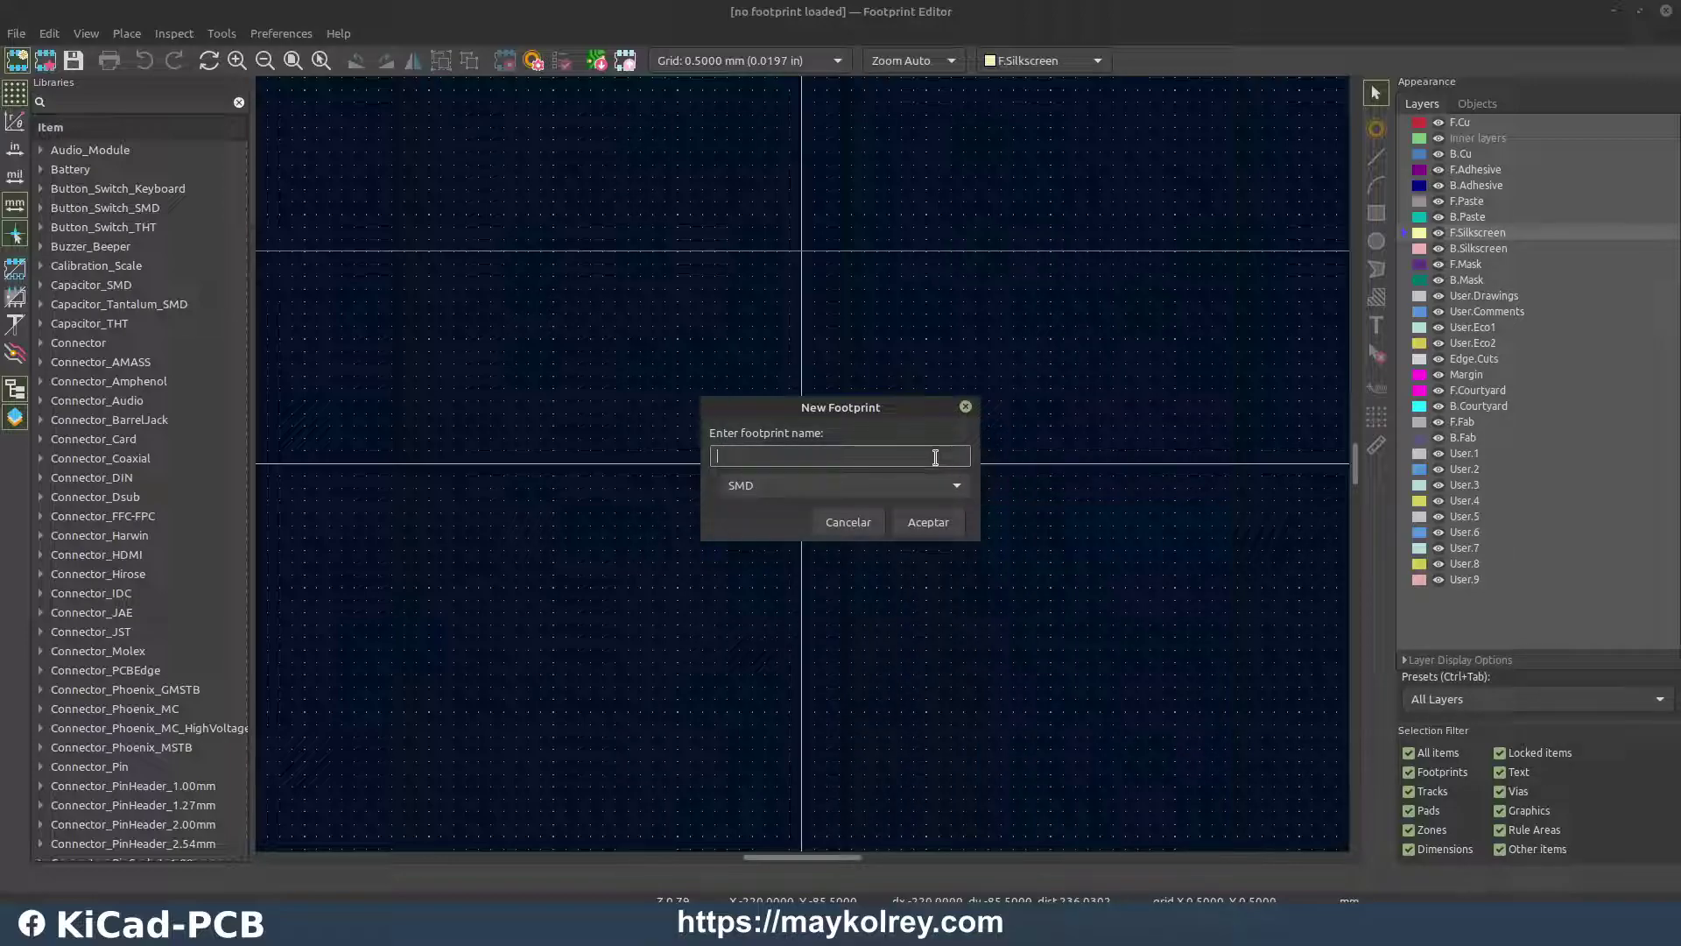
text(ts)
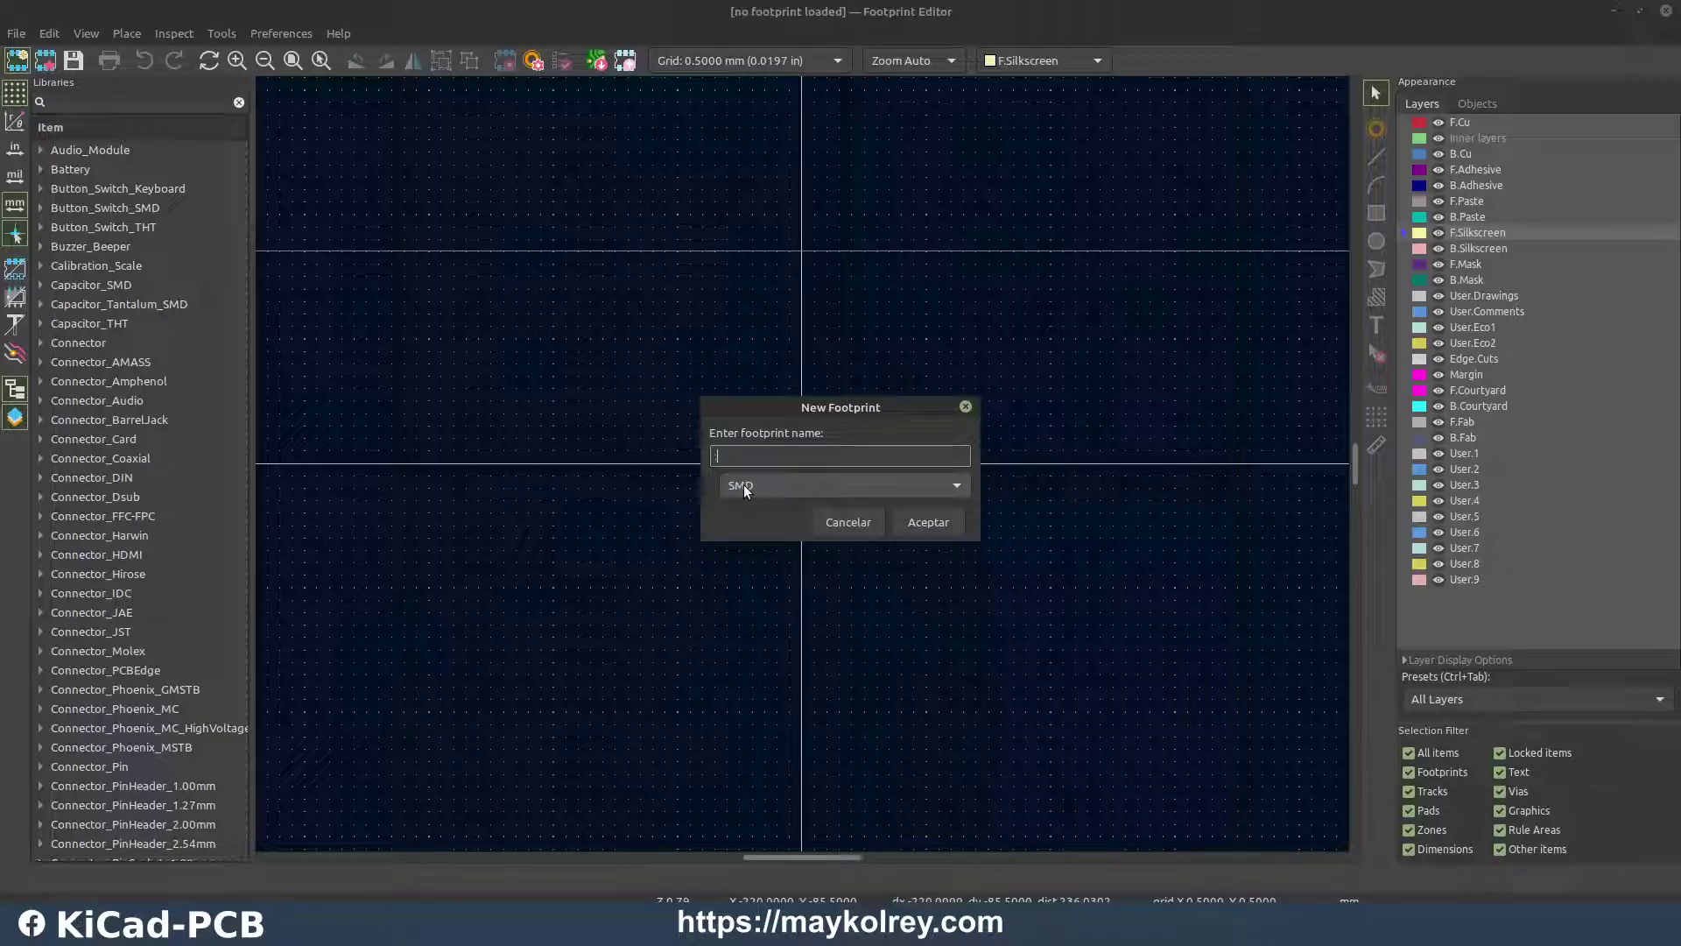
text(OP-23-6)
key(Return)
Move the silkscreen reference text well above the origin and place the TSOP-23-6 value text above it
scroll(791, 453, up, 2)
scroll(792, 446, down, 2)
scroll(796, 427, up, 2)
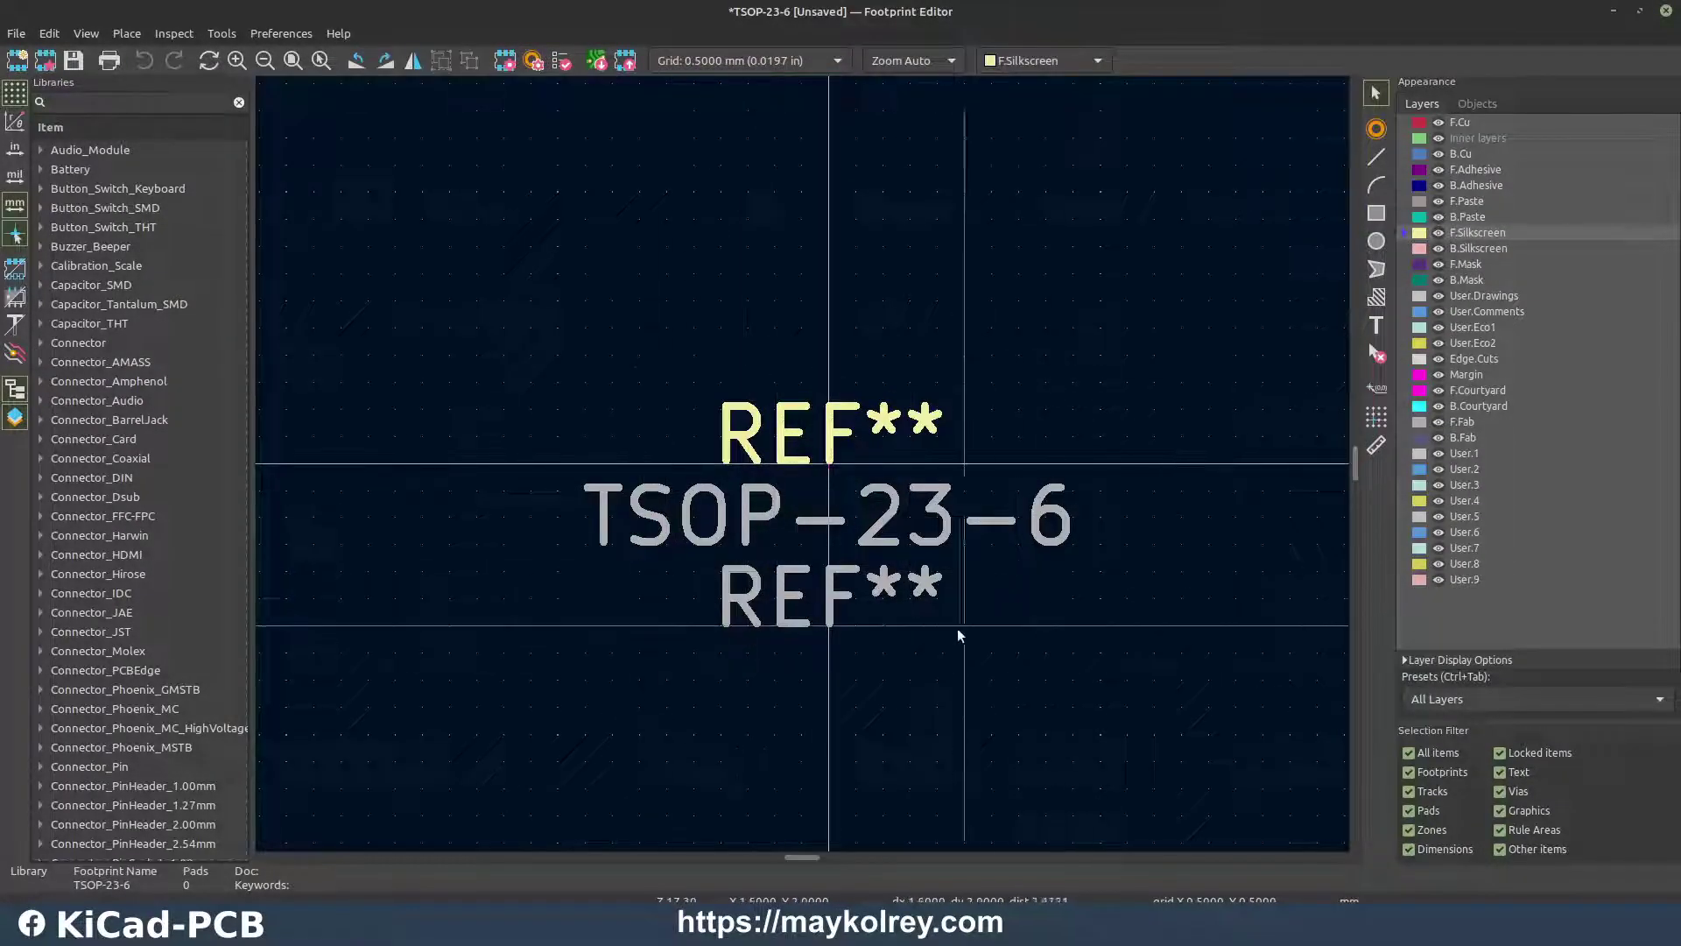
click(848, 433)
key(m)
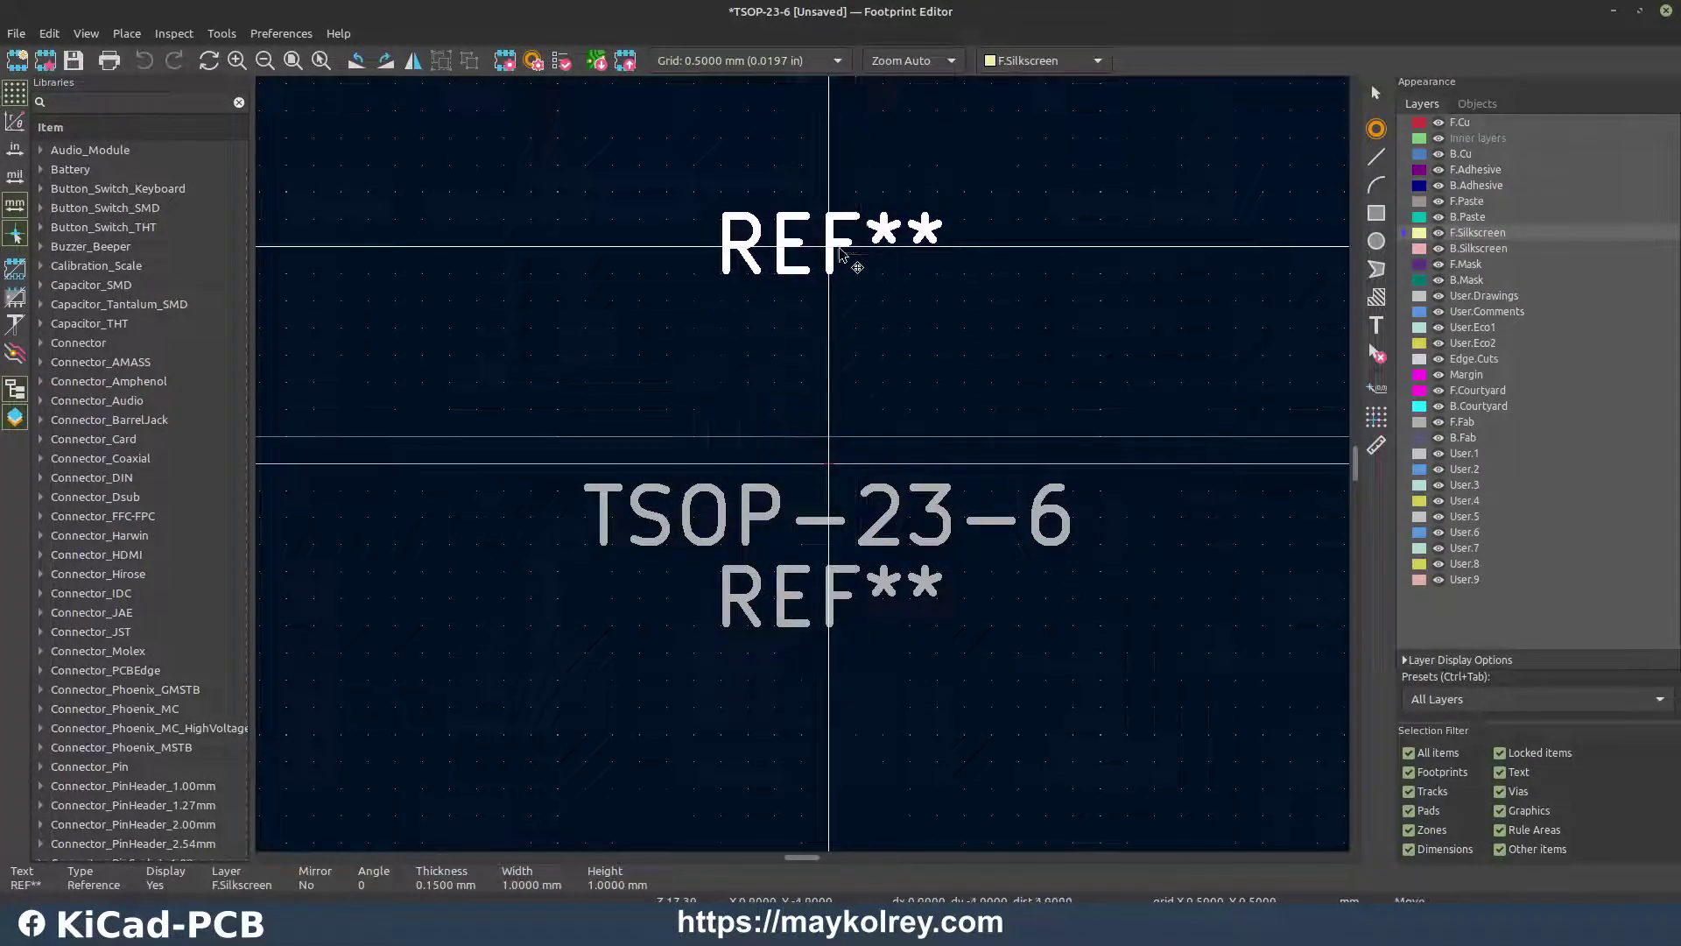
scroll(840, 289, up, 2)
scroll(804, 470, down, 2)
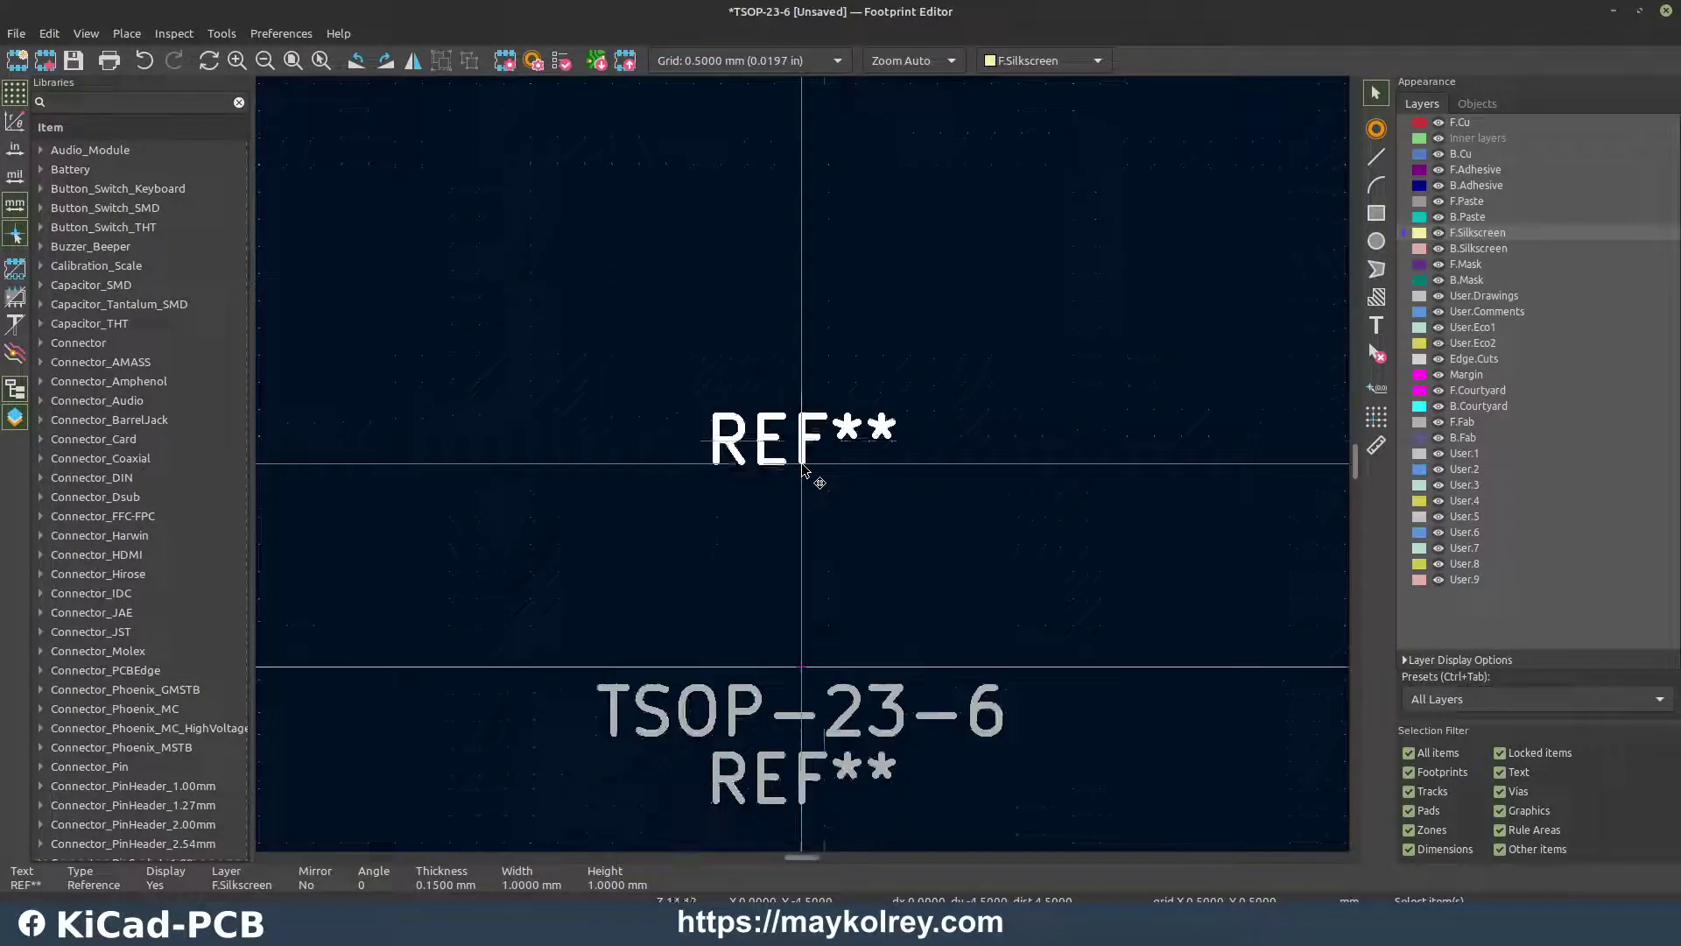
click(908, 413)
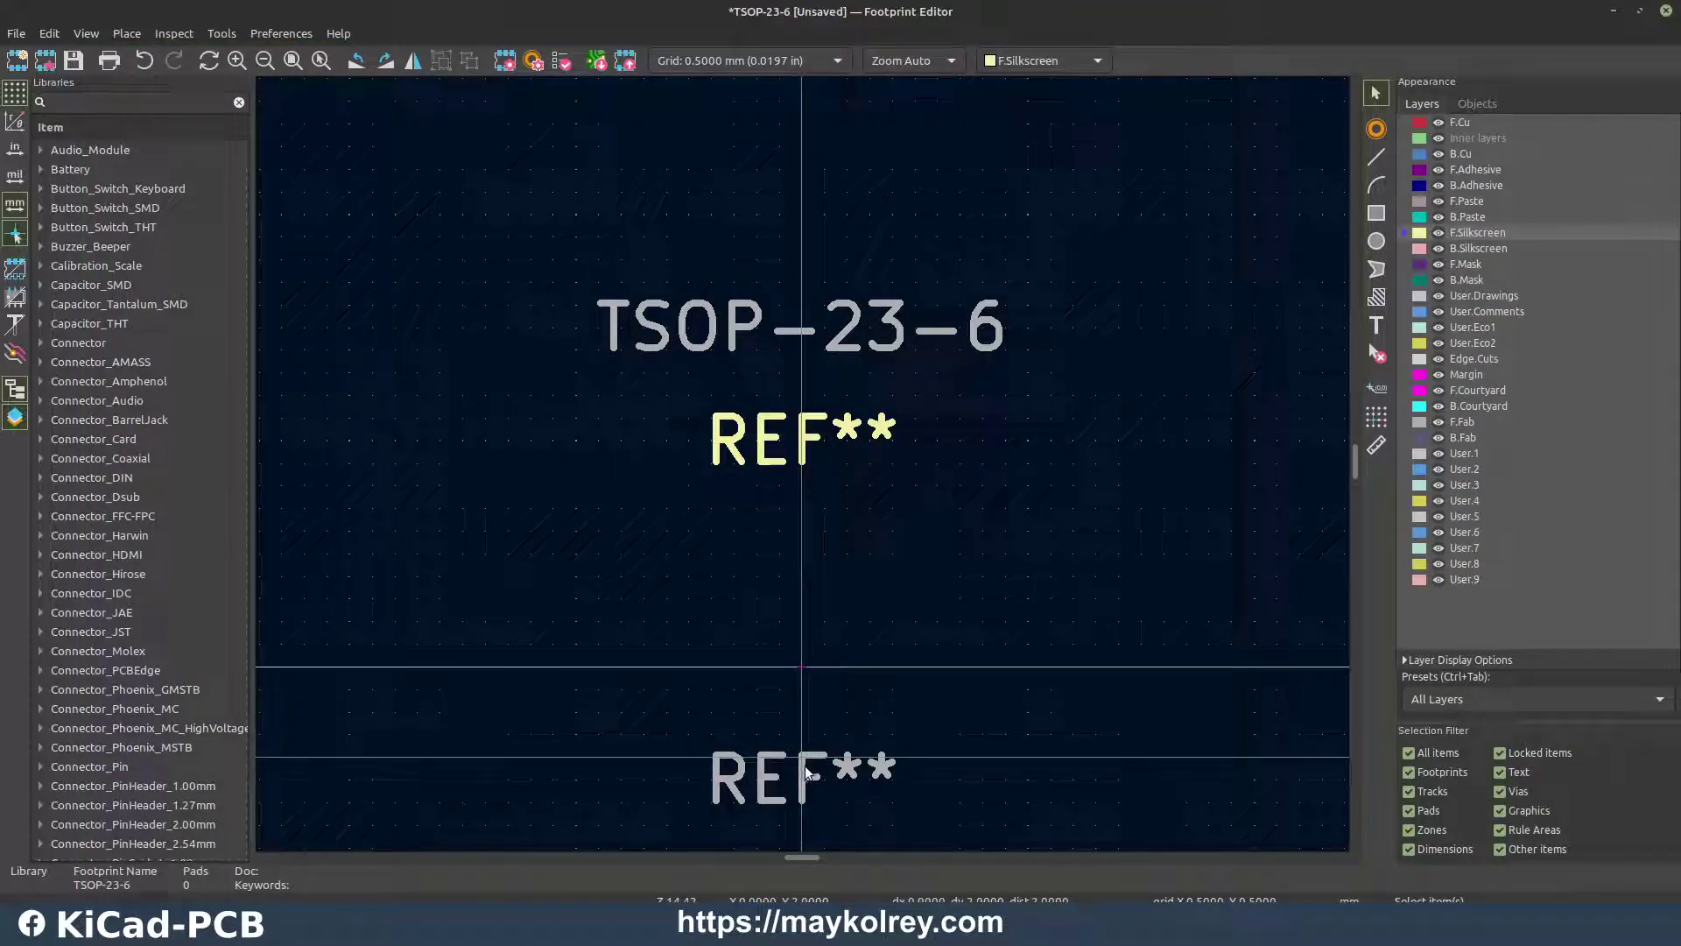
Move the F.Fab reference text onto the footprint's origin
click(806, 770)
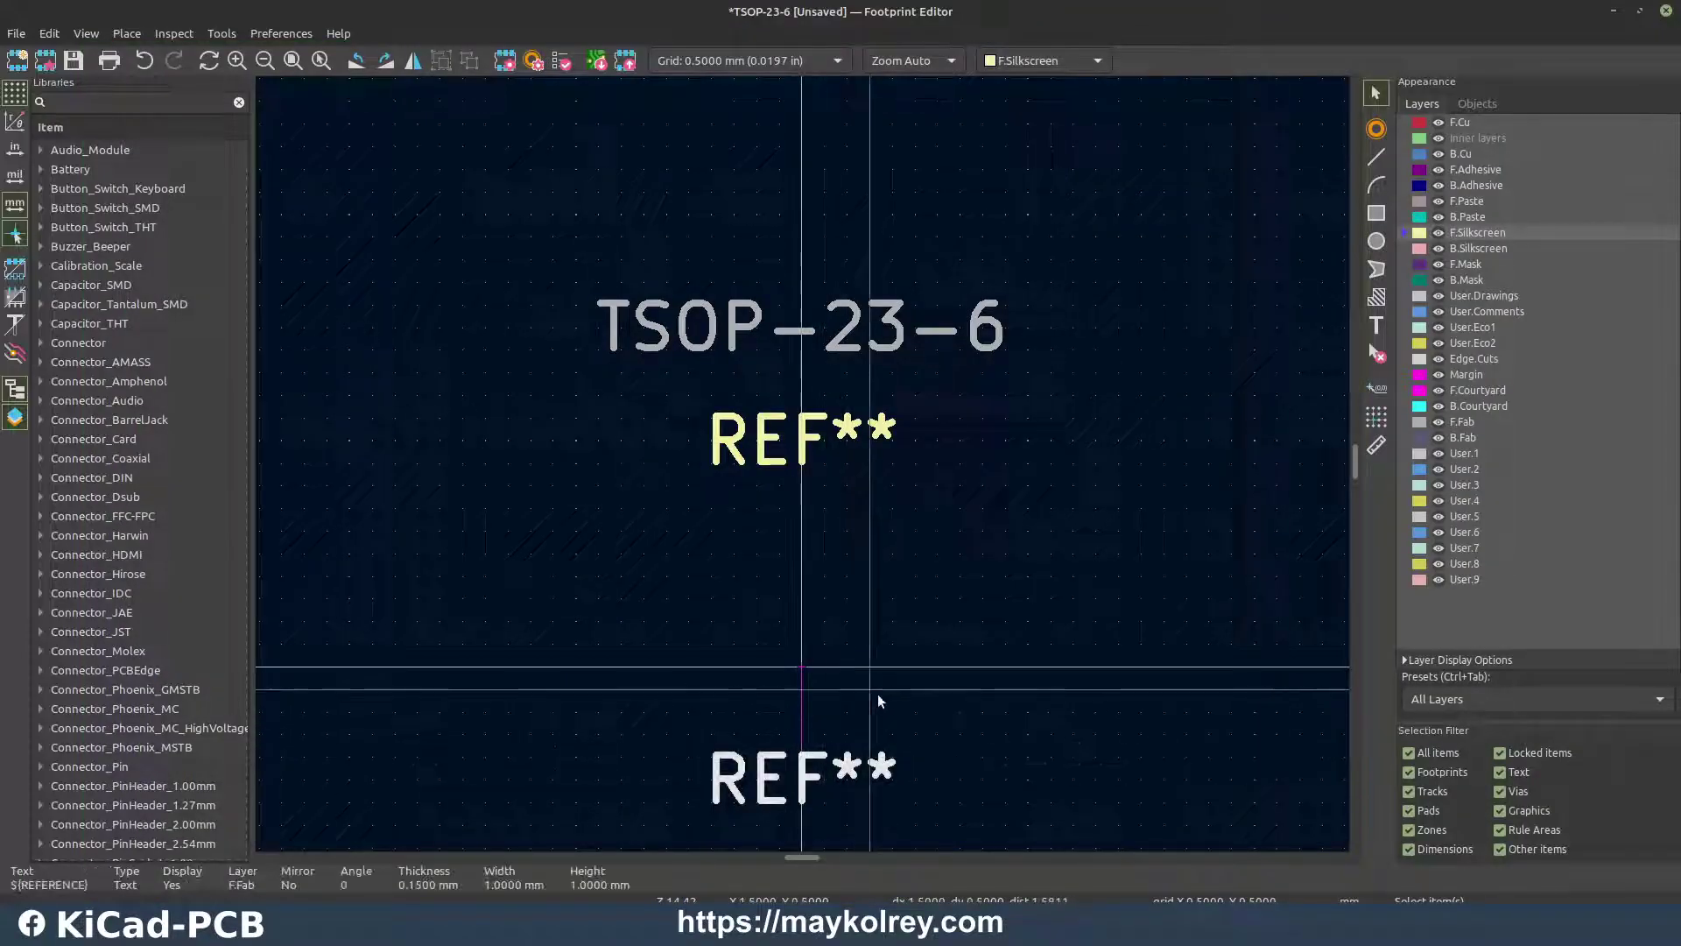
scroll(815, 775, up, 2)
scroll(804, 470, down, 3)
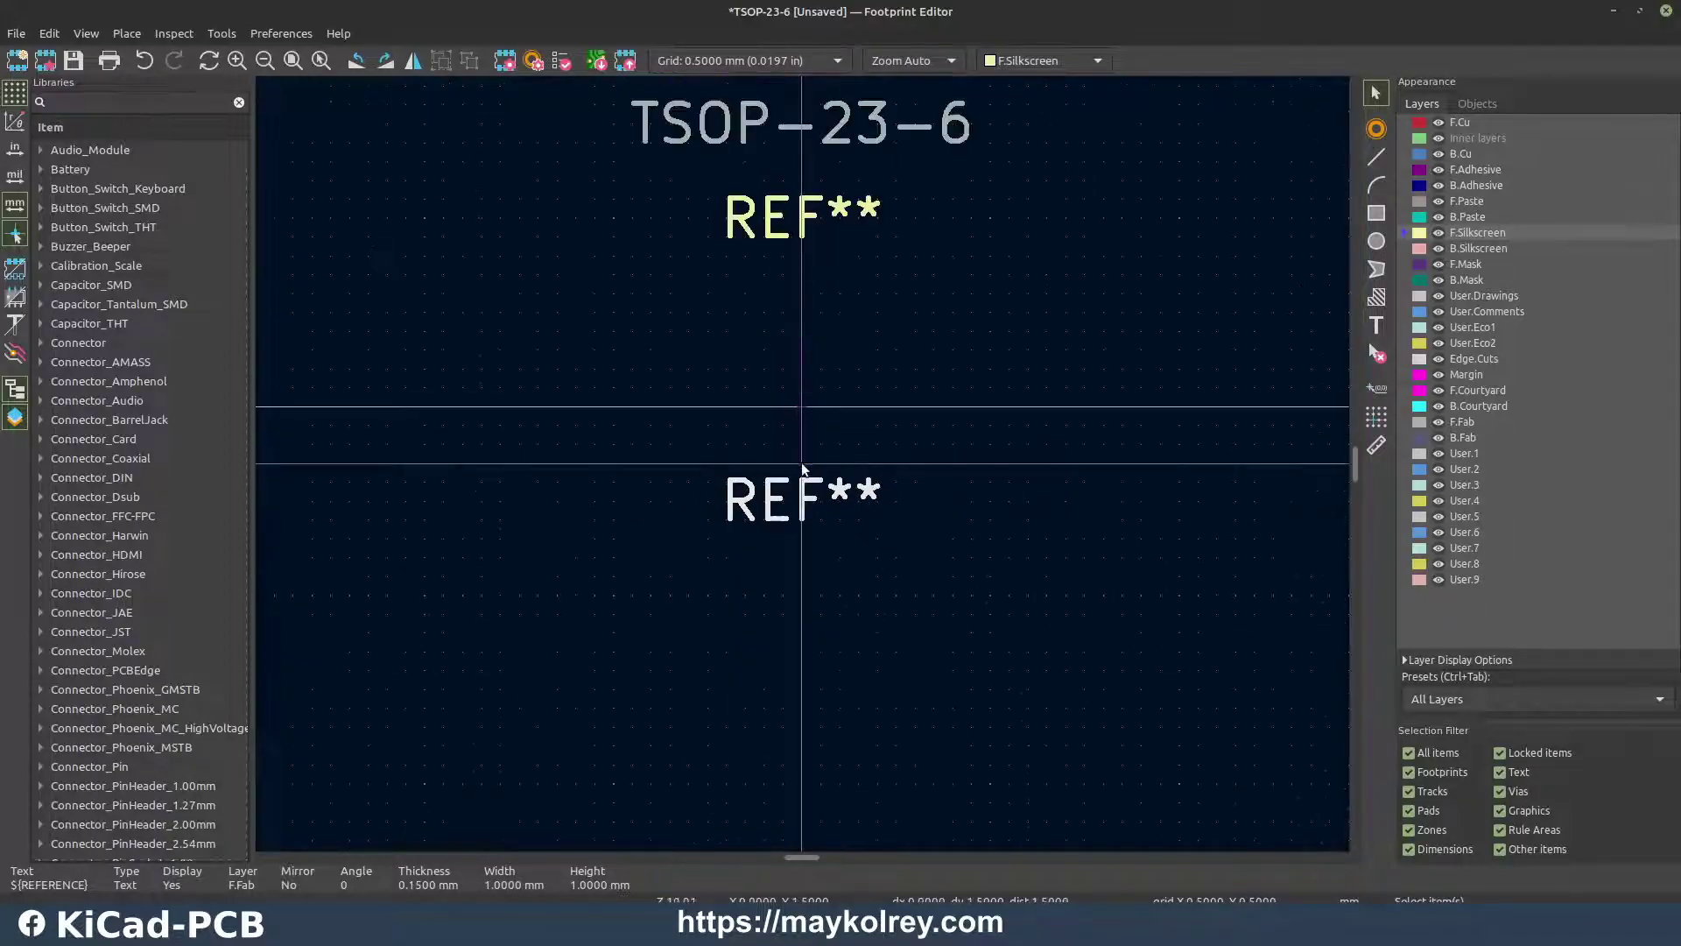
scroll(790, 338, up, 2)
scroll(828, 554, down, 1)
scroll(793, 547, up, 2)
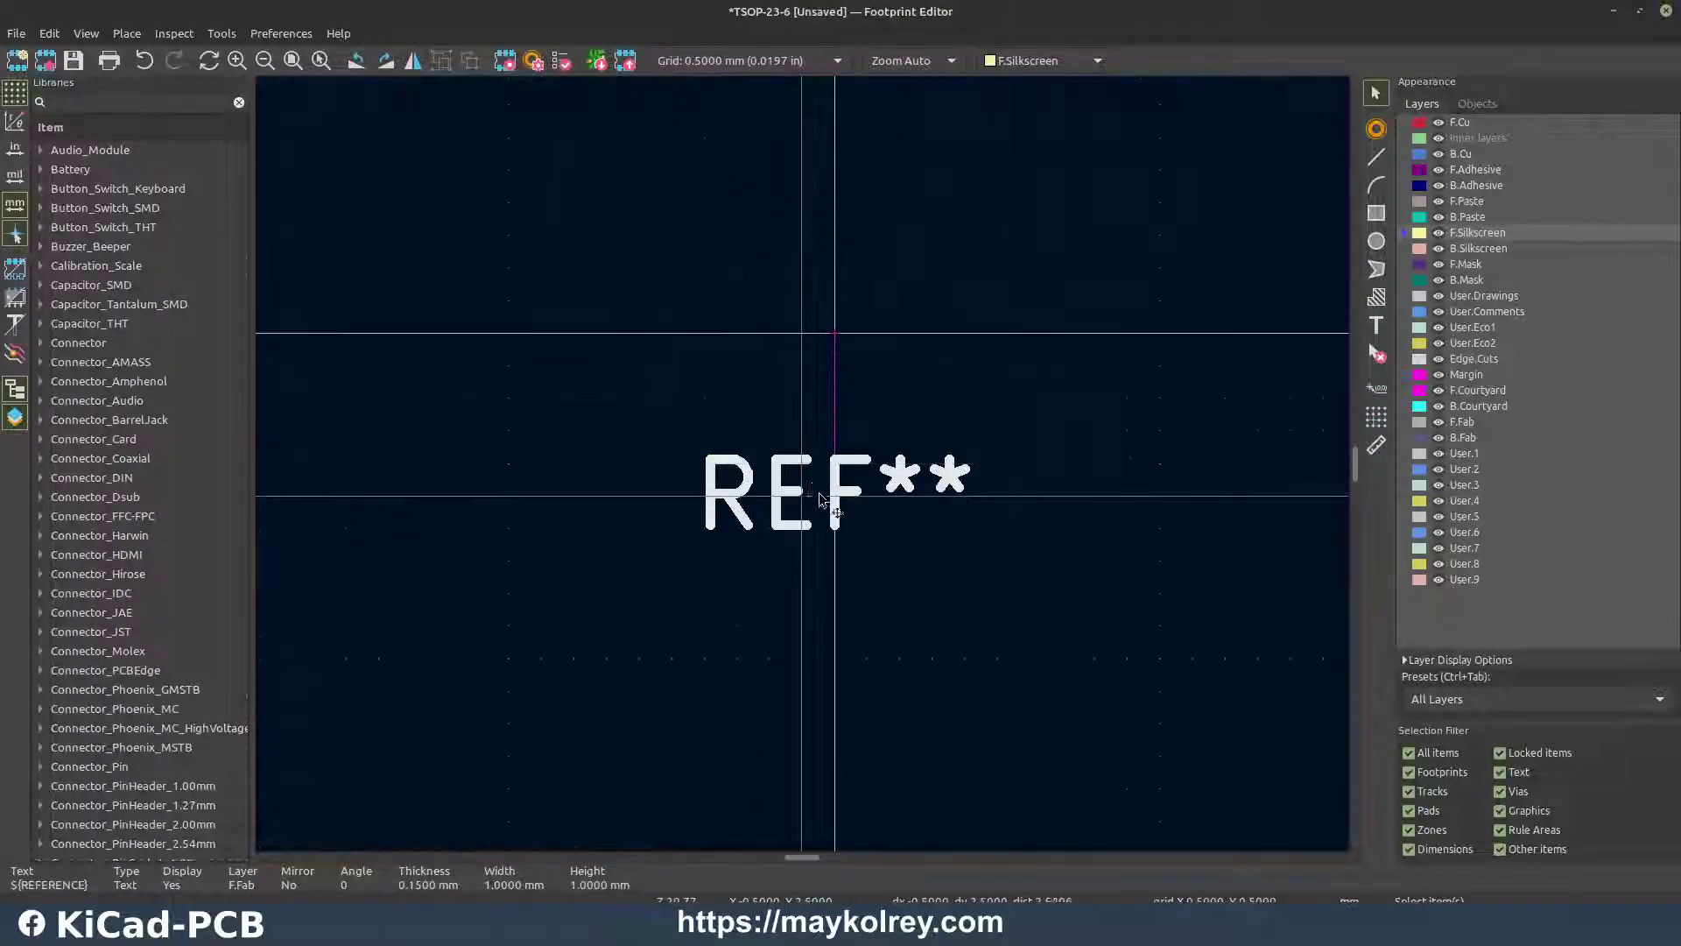
key(m)
click(833, 337)
scroll(911, 209, down, 2)
Check the recommended pad dimensions in the browser's package drawing, and place pad 1 at X -4, Y -3 mm in the Footprint Editor
key(alt+Tab)
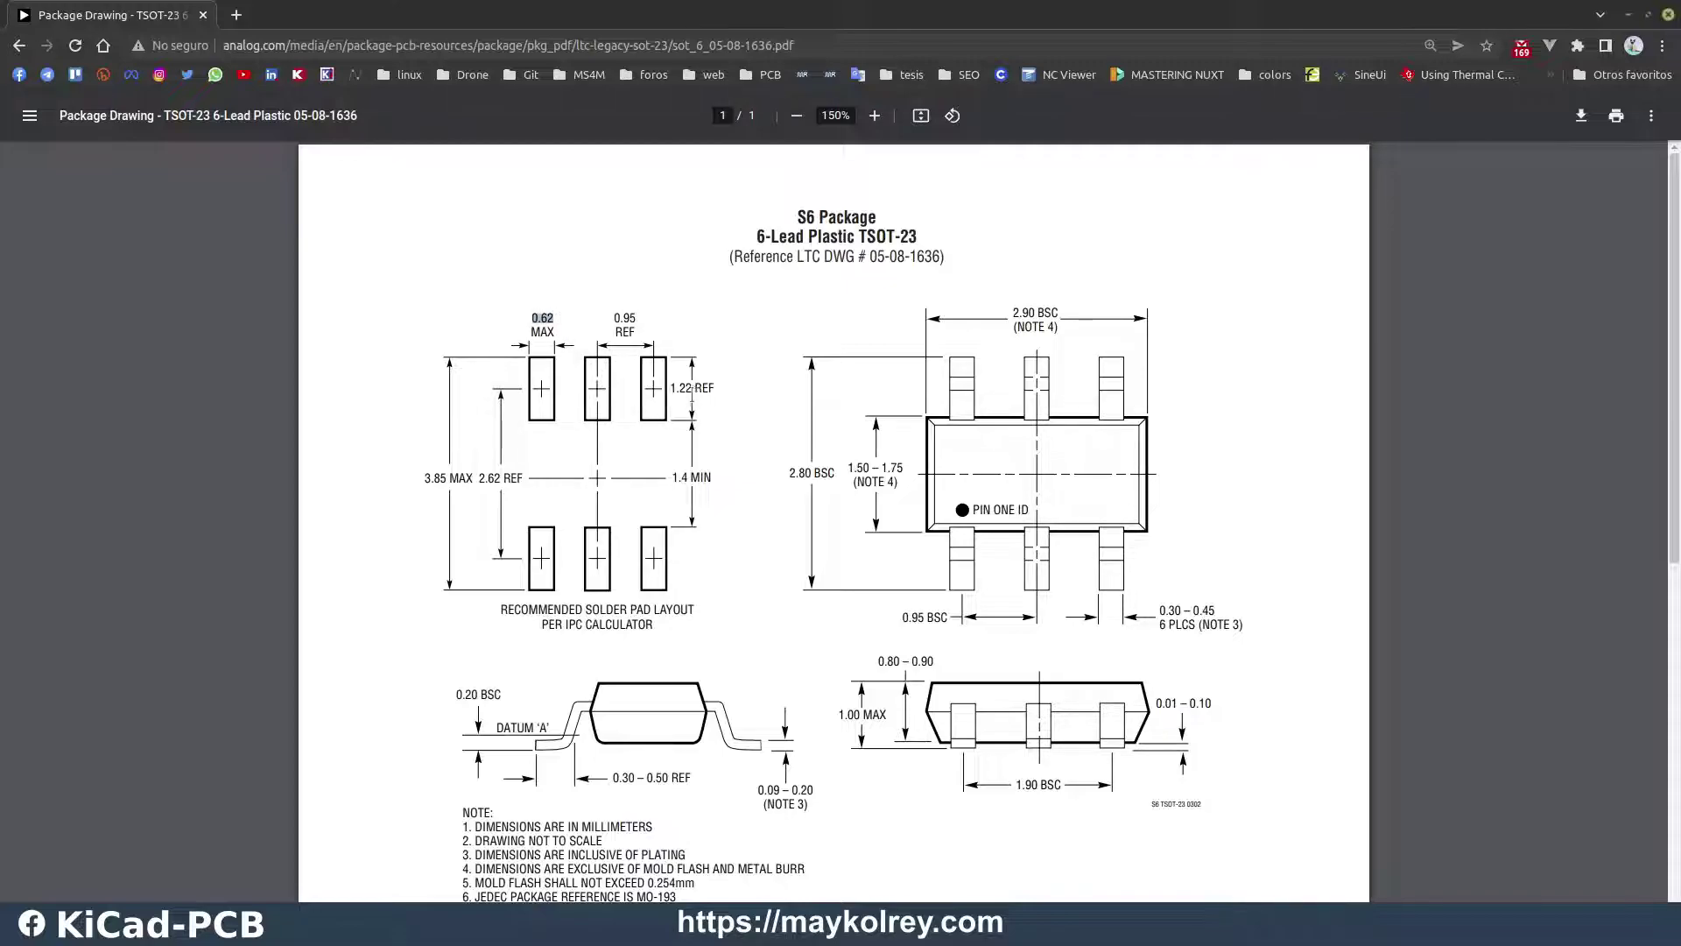
mouse_move(324, 924)
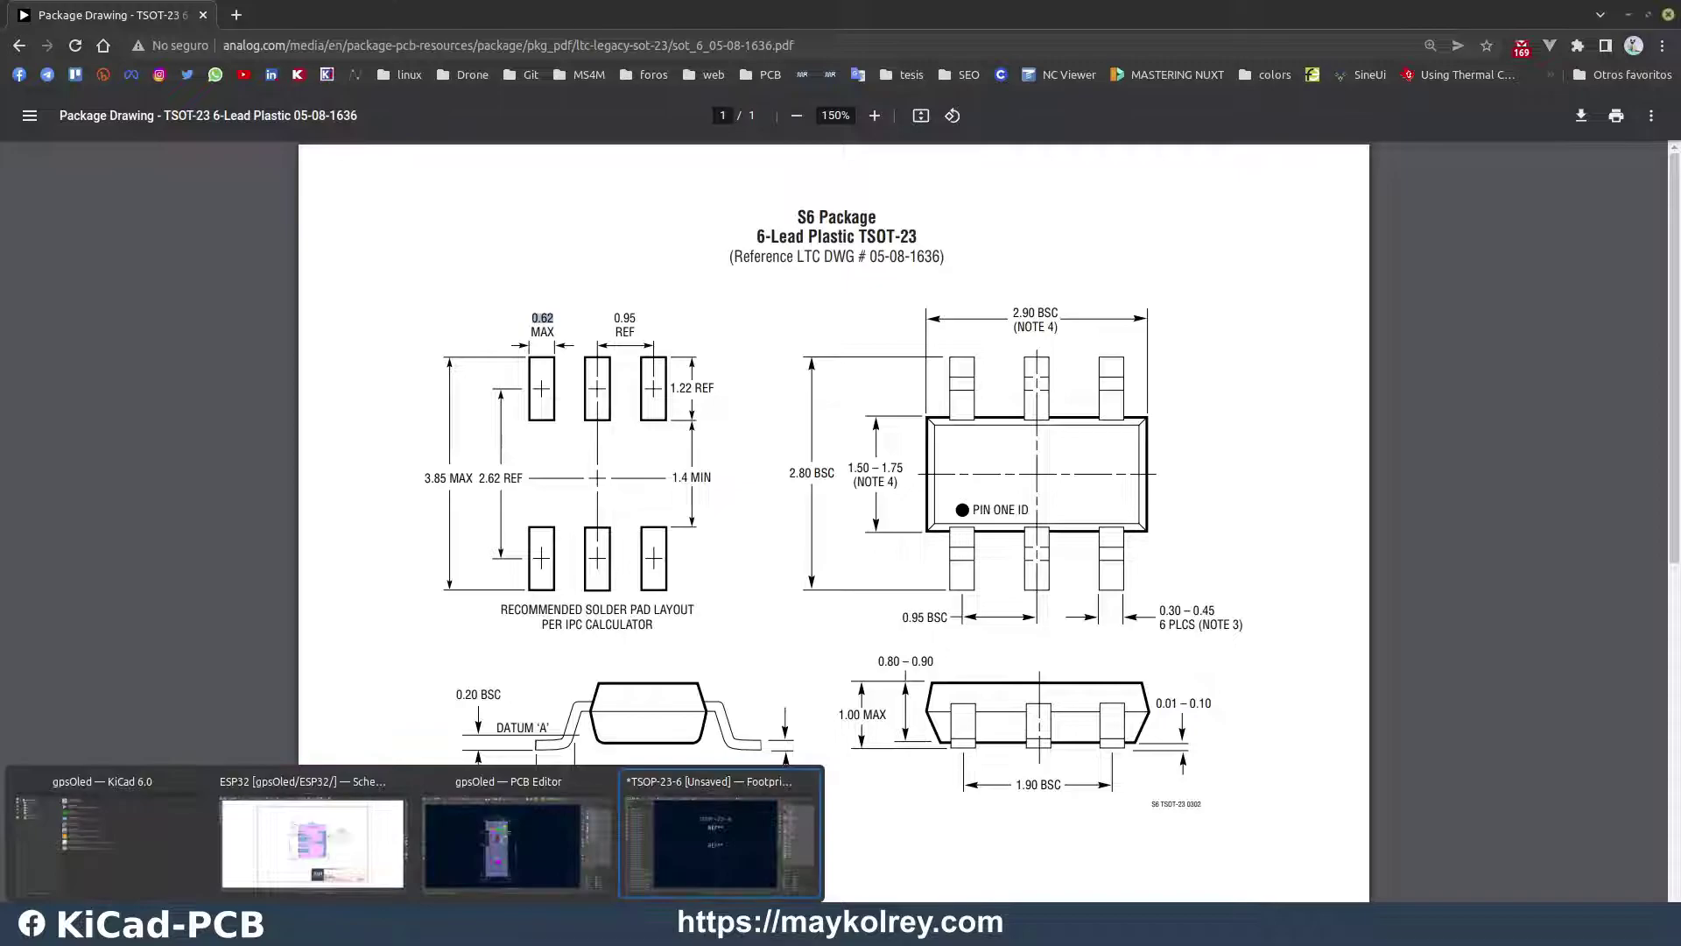
click(720, 836)
click(1376, 128)
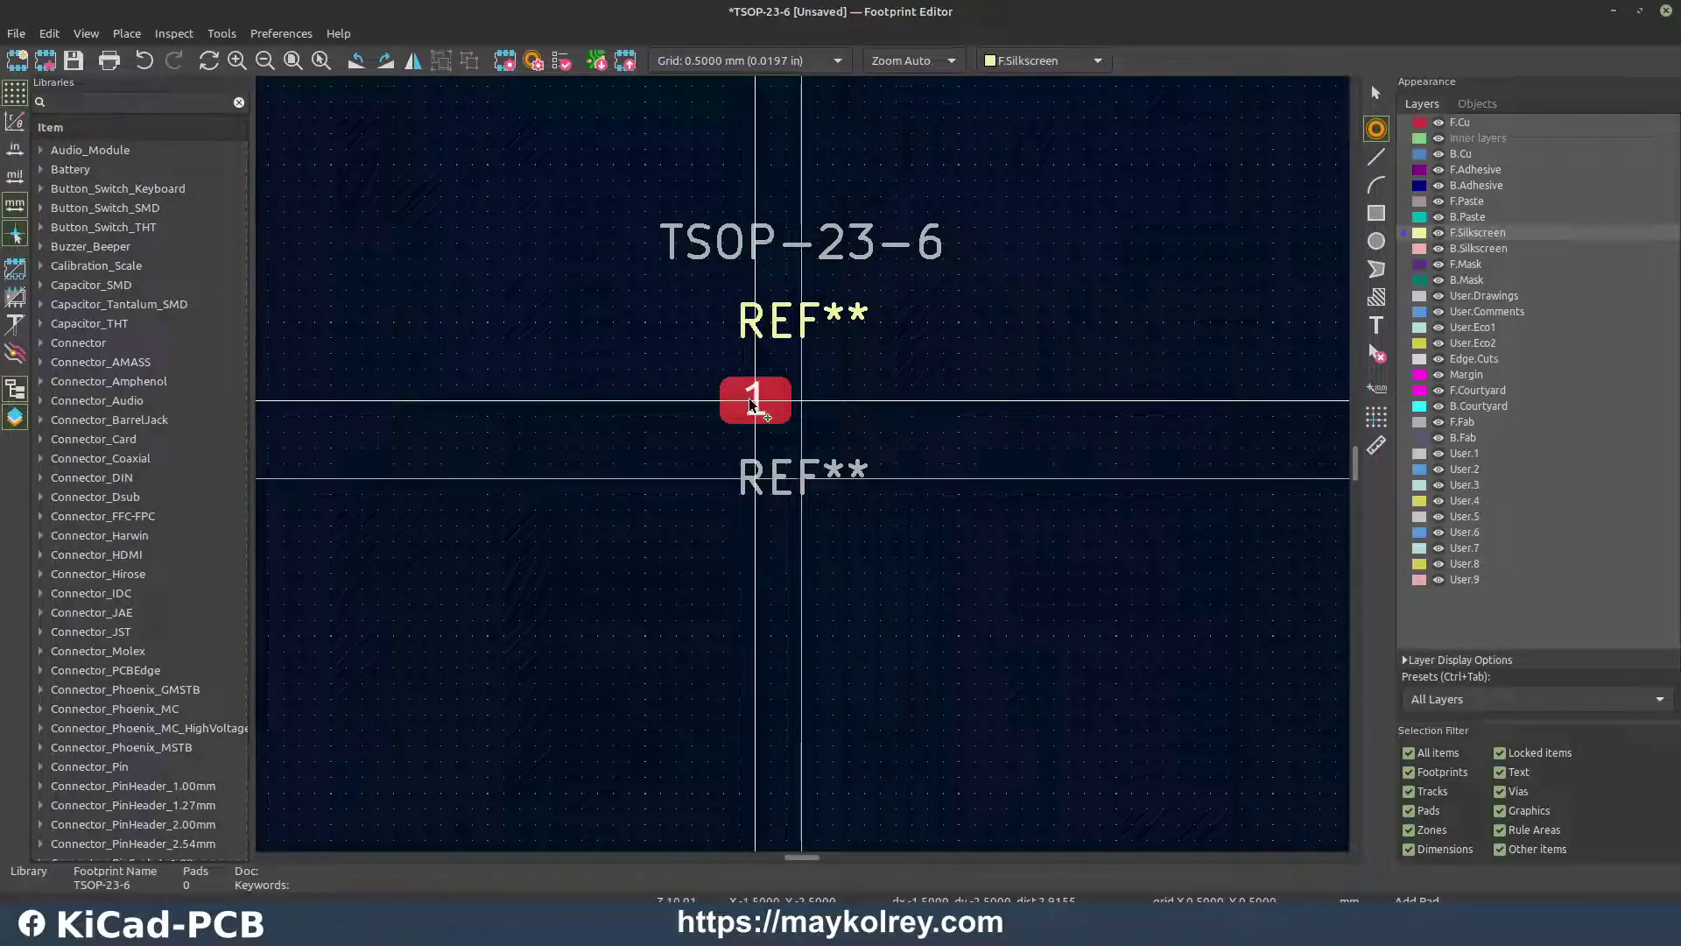
click(681, 398)
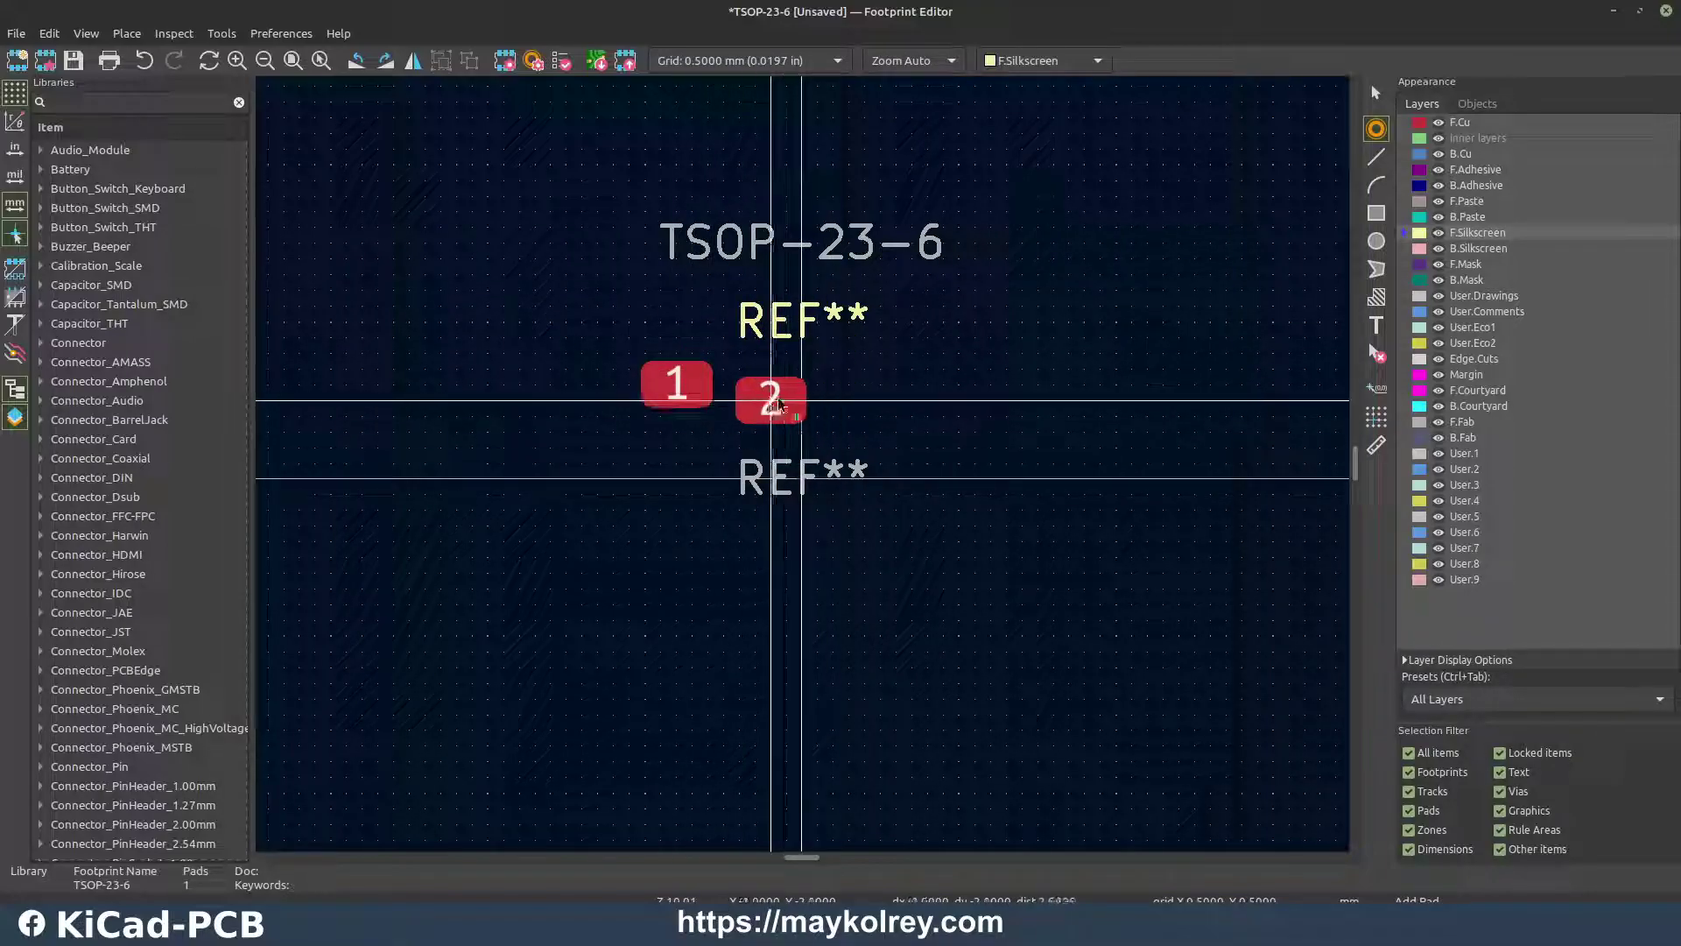
key(Escape)
Set pad 1's size to 0.62 mm in X and 1.22 mm in Y in its properties
double_click(691, 385)
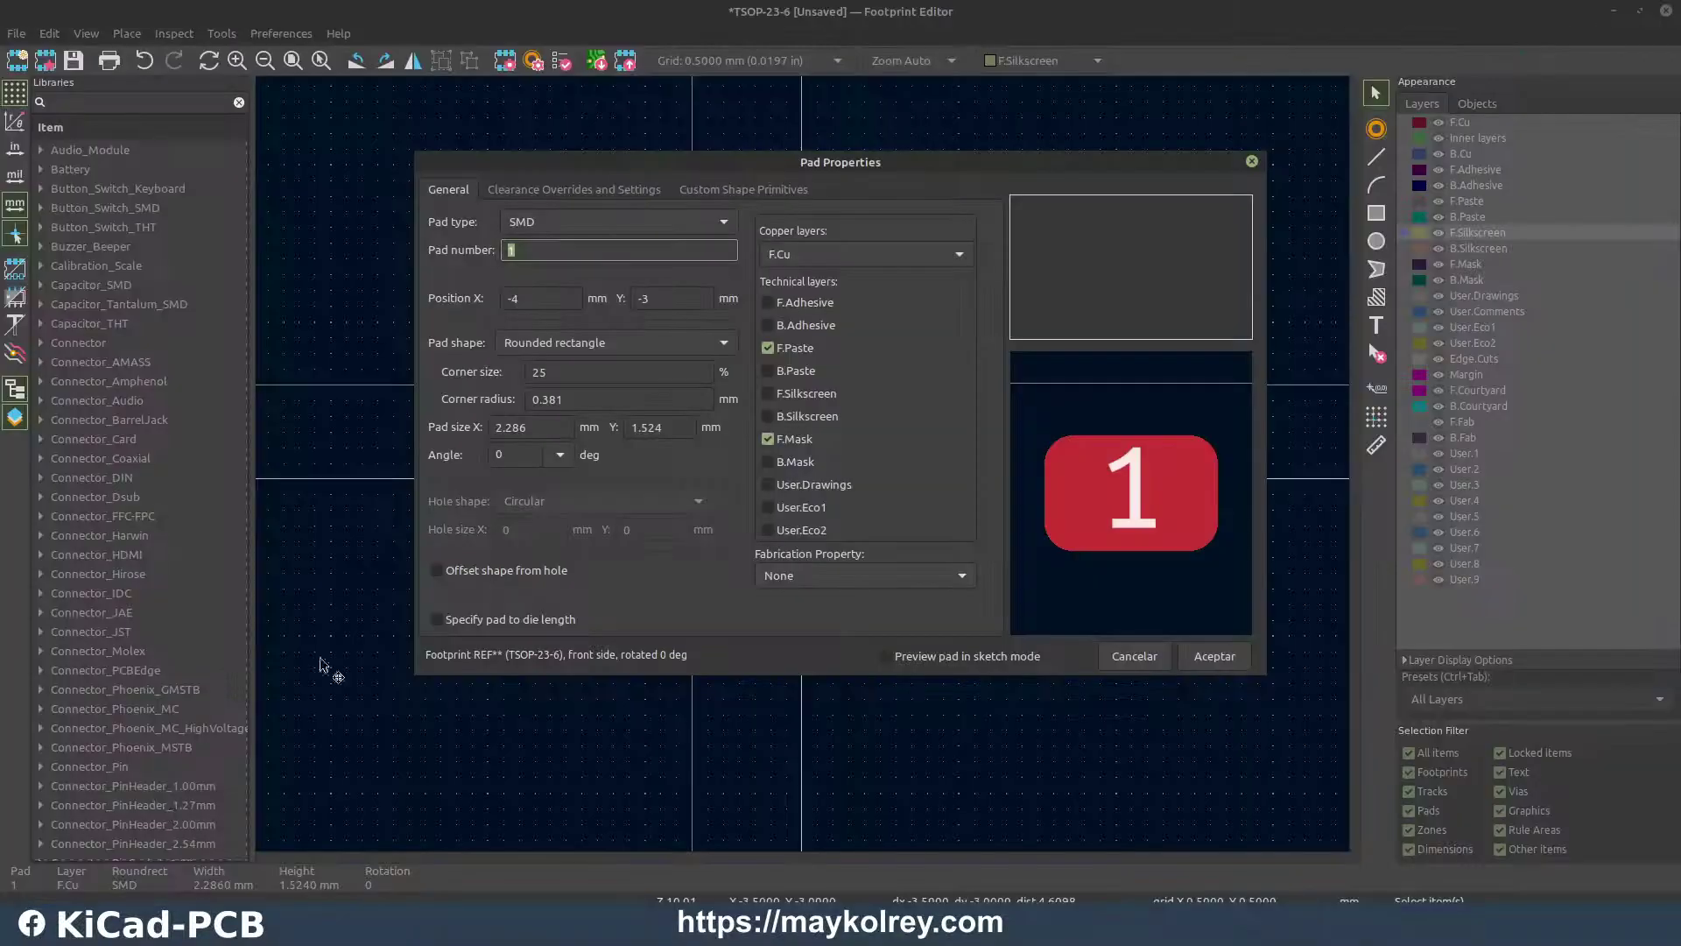
double_click(552, 426)
text(0)
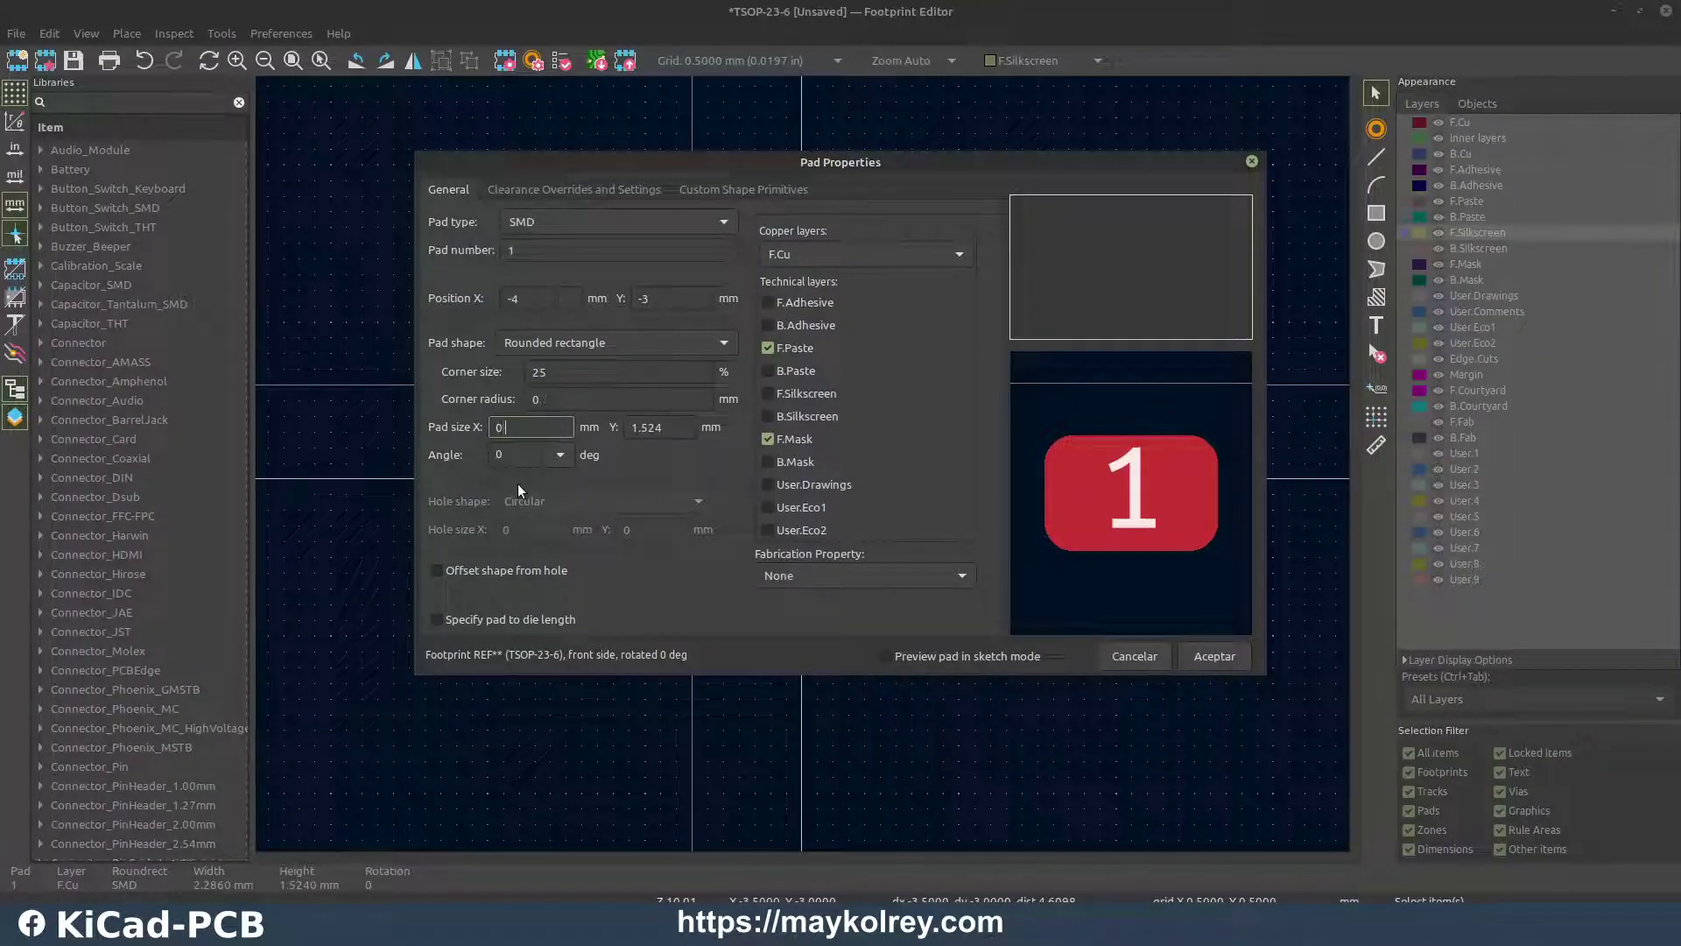
text(.62)
key(Tab)
text(1.22)
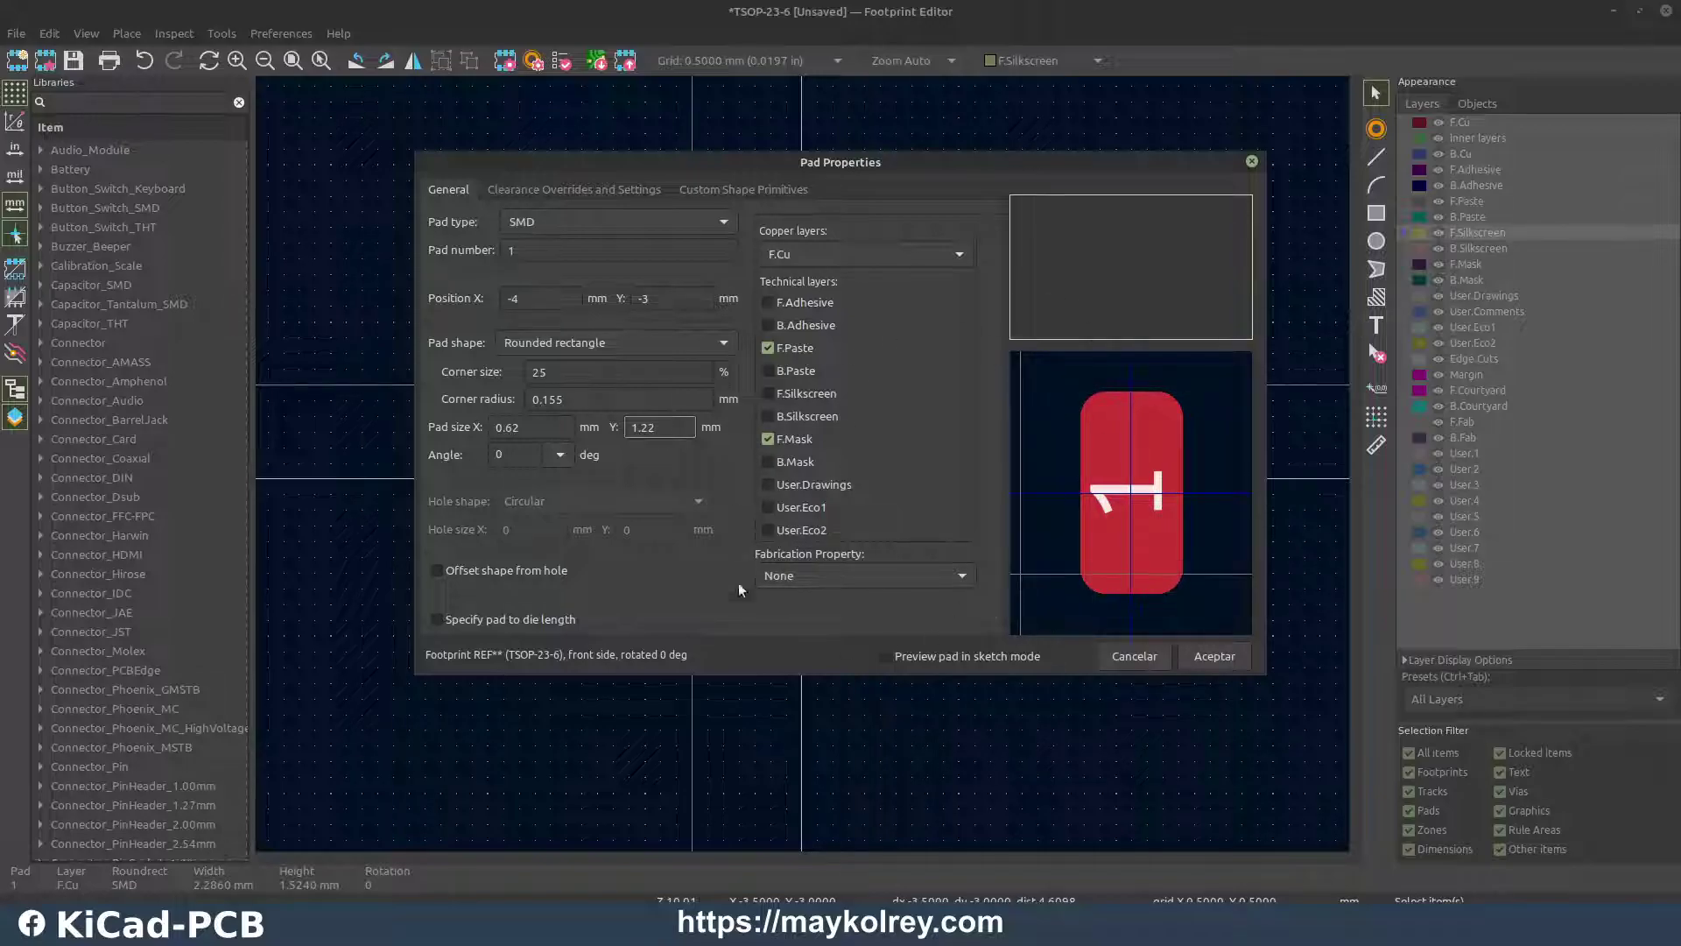
drag(909, 181, 882, 196)
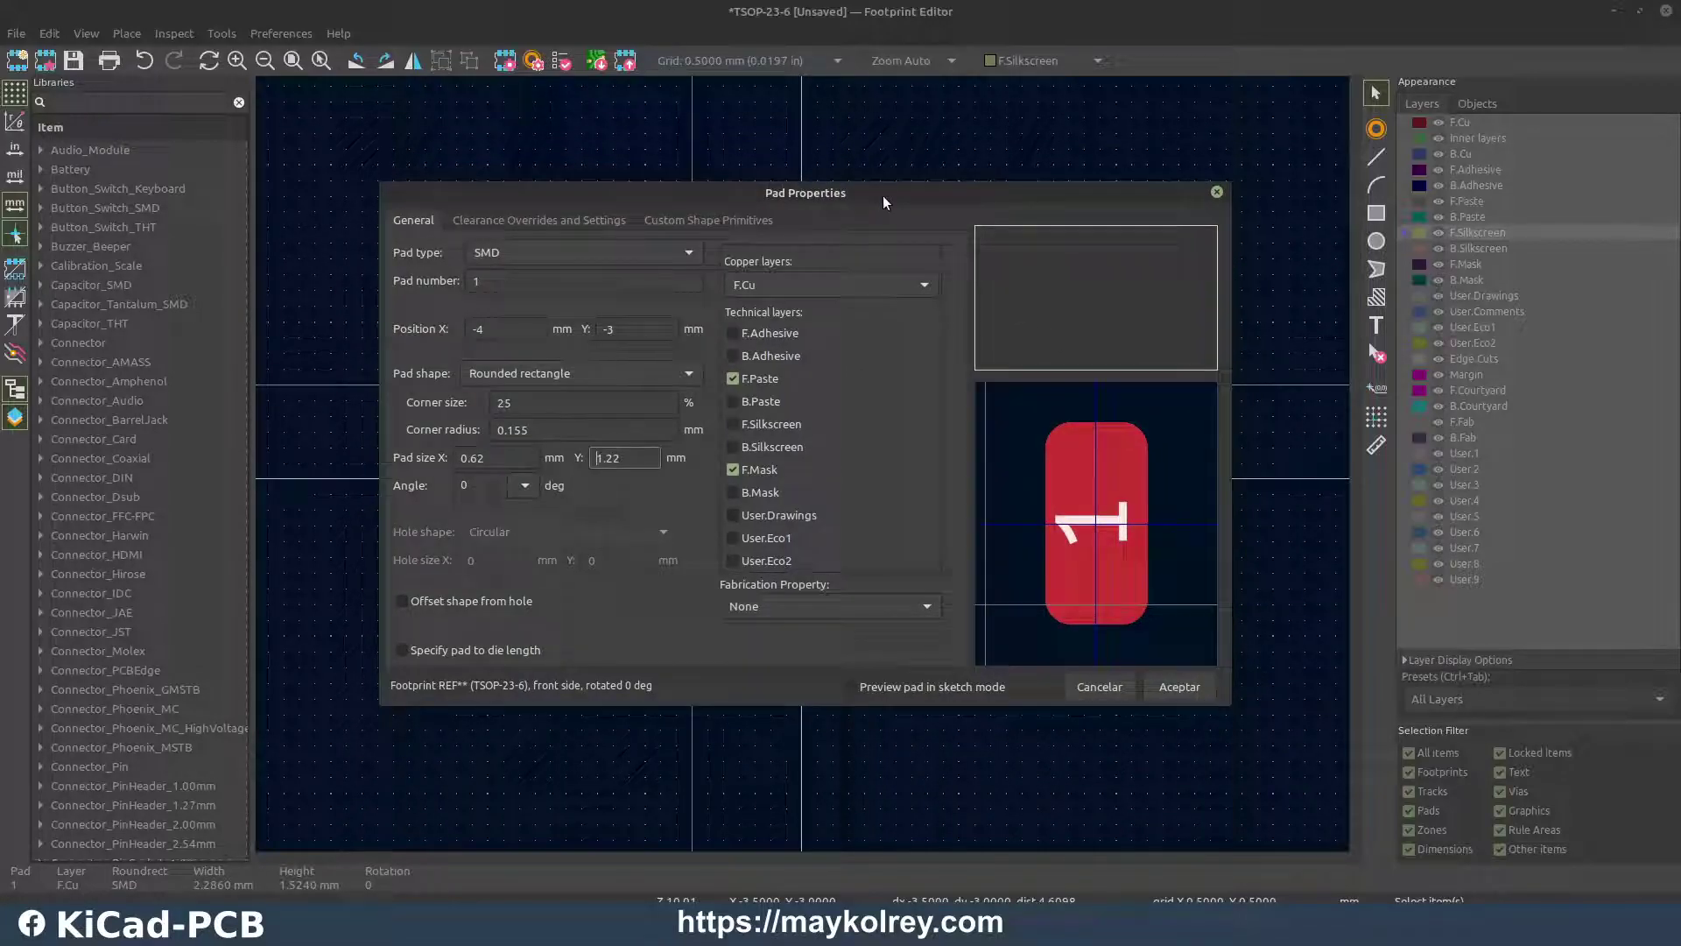
Try rotation angles of 45 and -23 degrees on pad 1, and set the angle back to 0
click(525, 487)
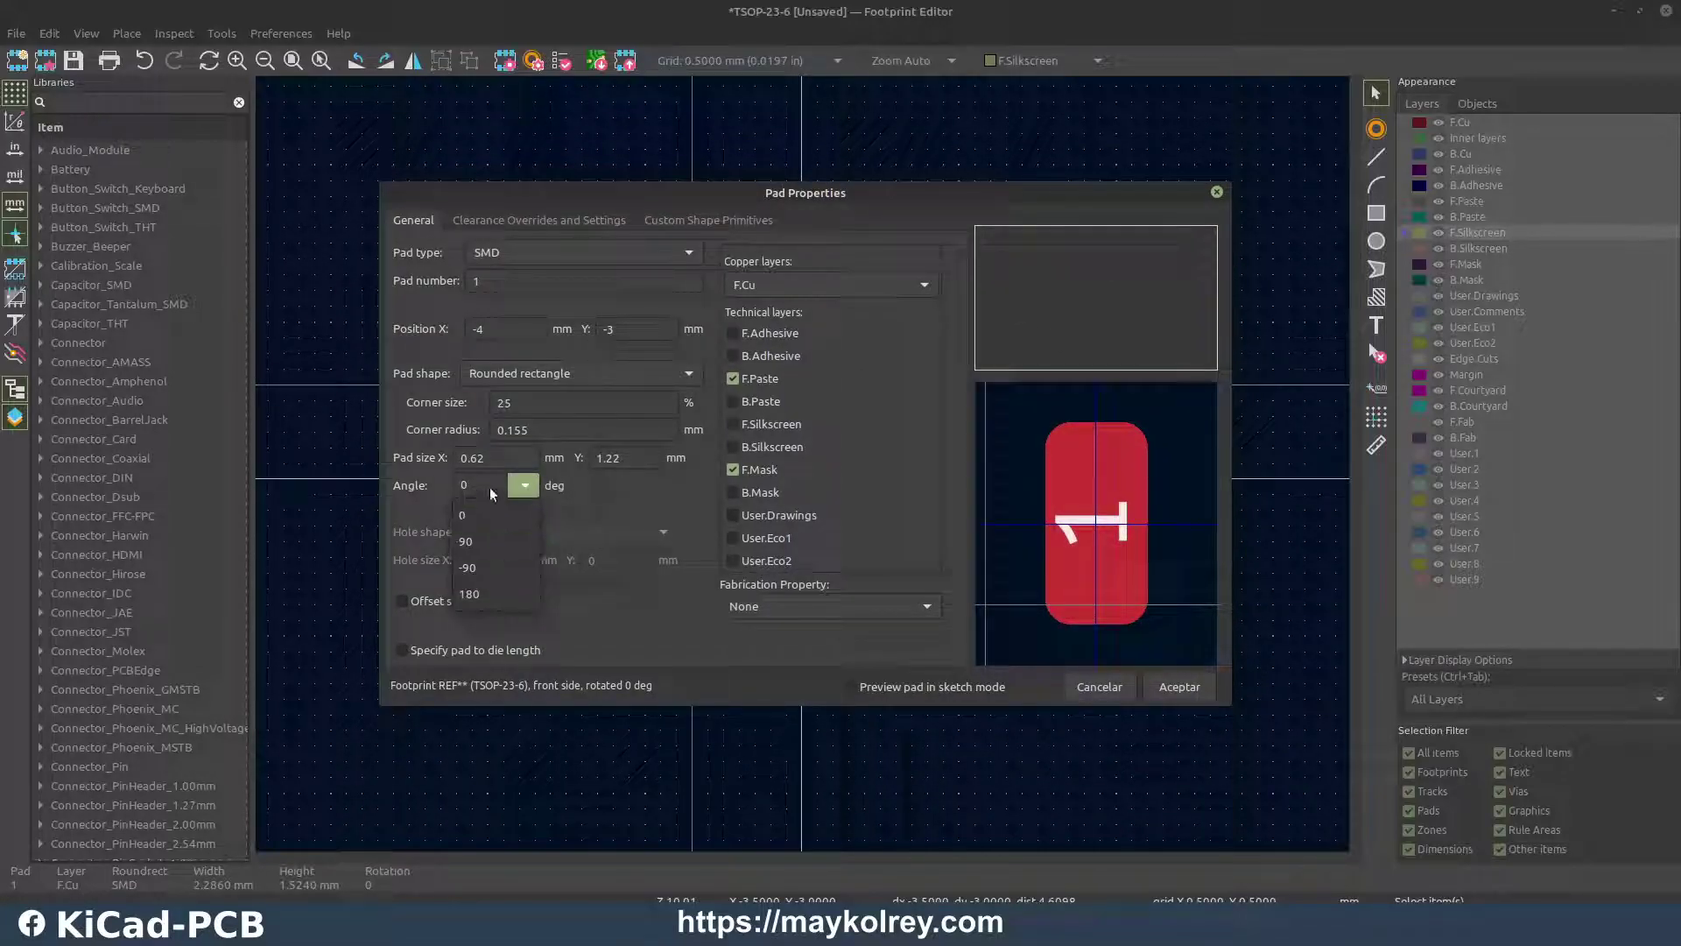
click(490, 490)
double_click(473, 484)
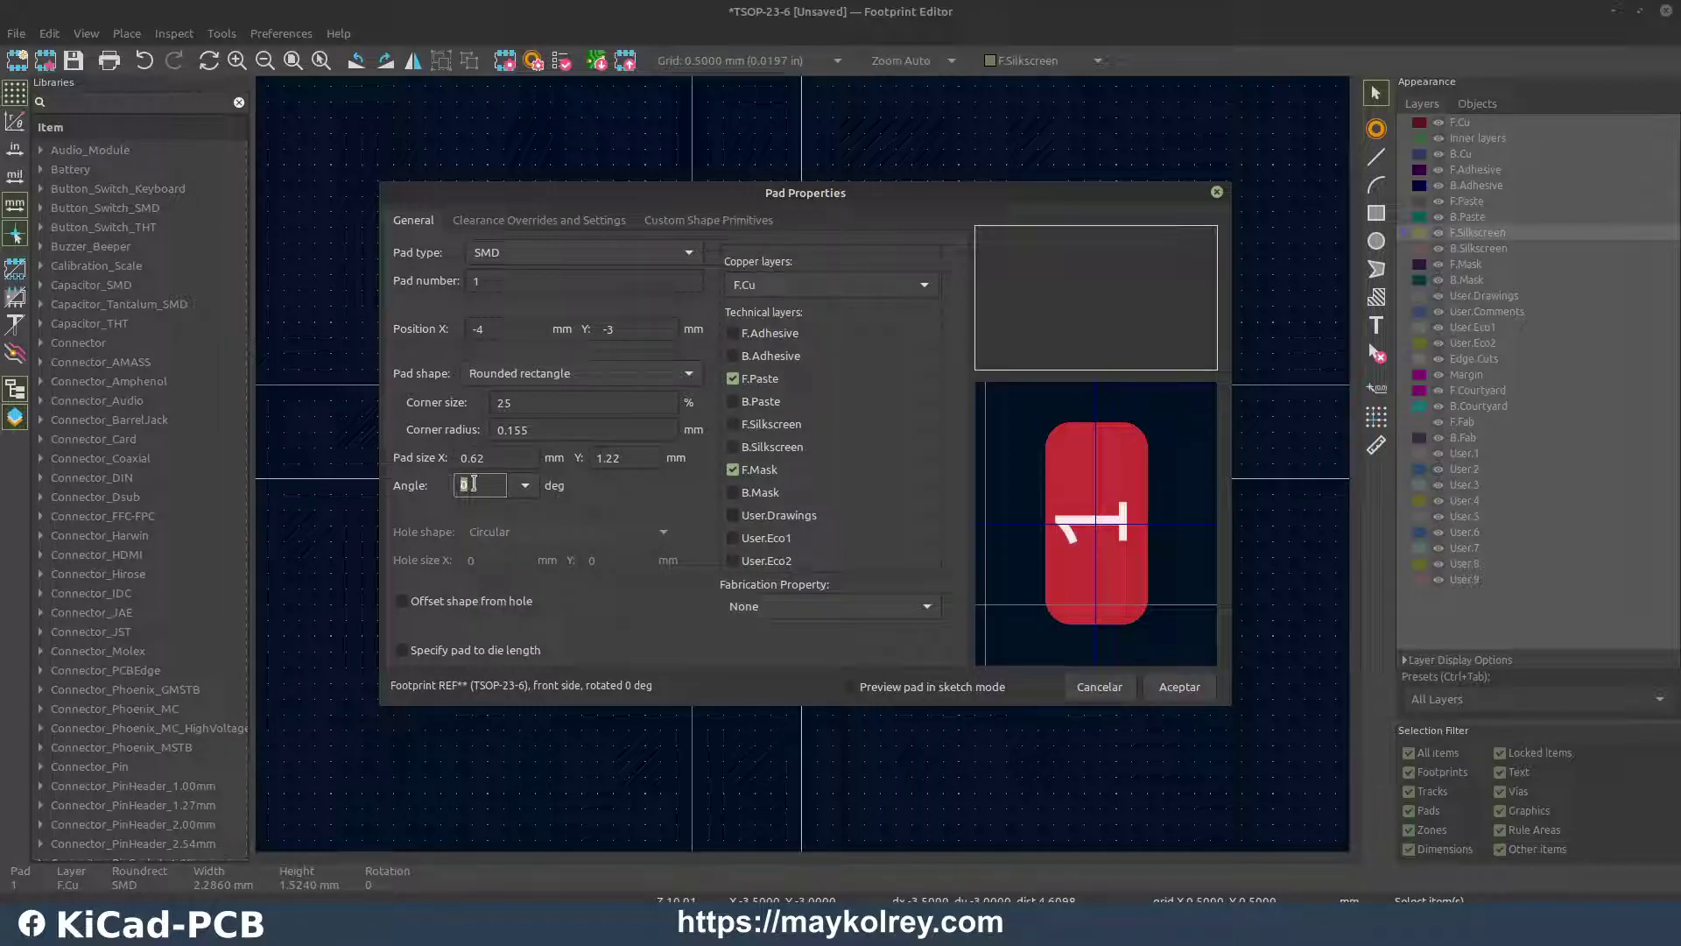
text(45)
drag(480, 484, 445, 491)
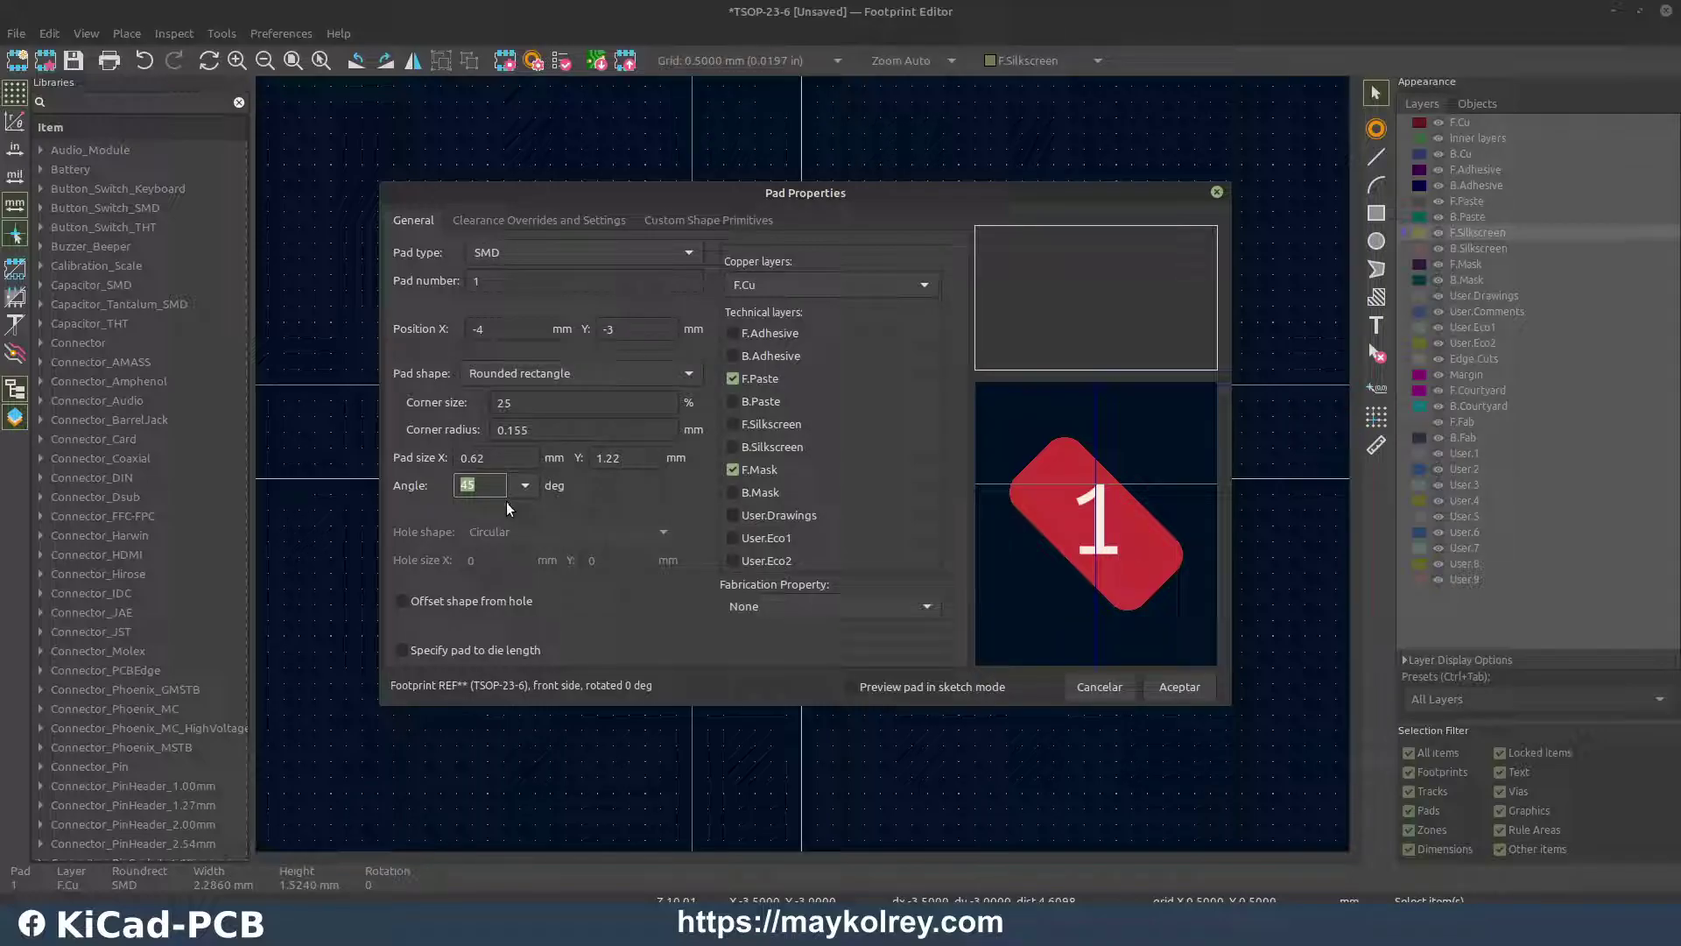
text(-23)
drag(496, 483, 448, 487)
text(0)
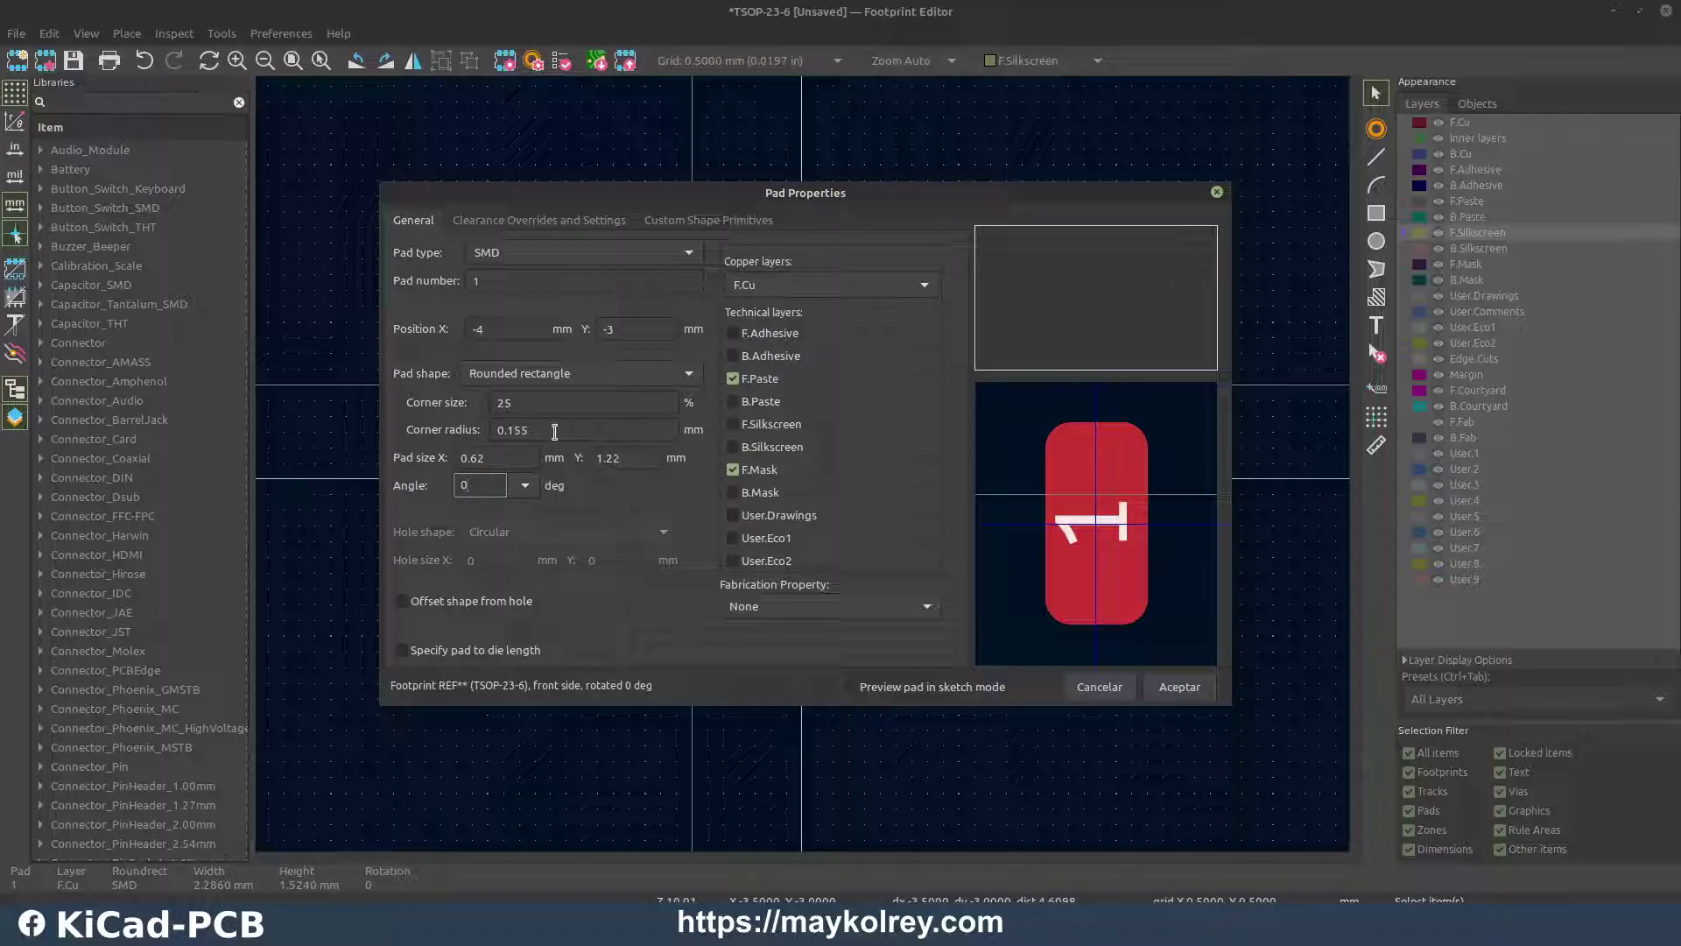
Try a corner radius of 1 mm on pad 1, and set the radius to 0 for square corners
drag(543, 430, 499, 430)
text(1)
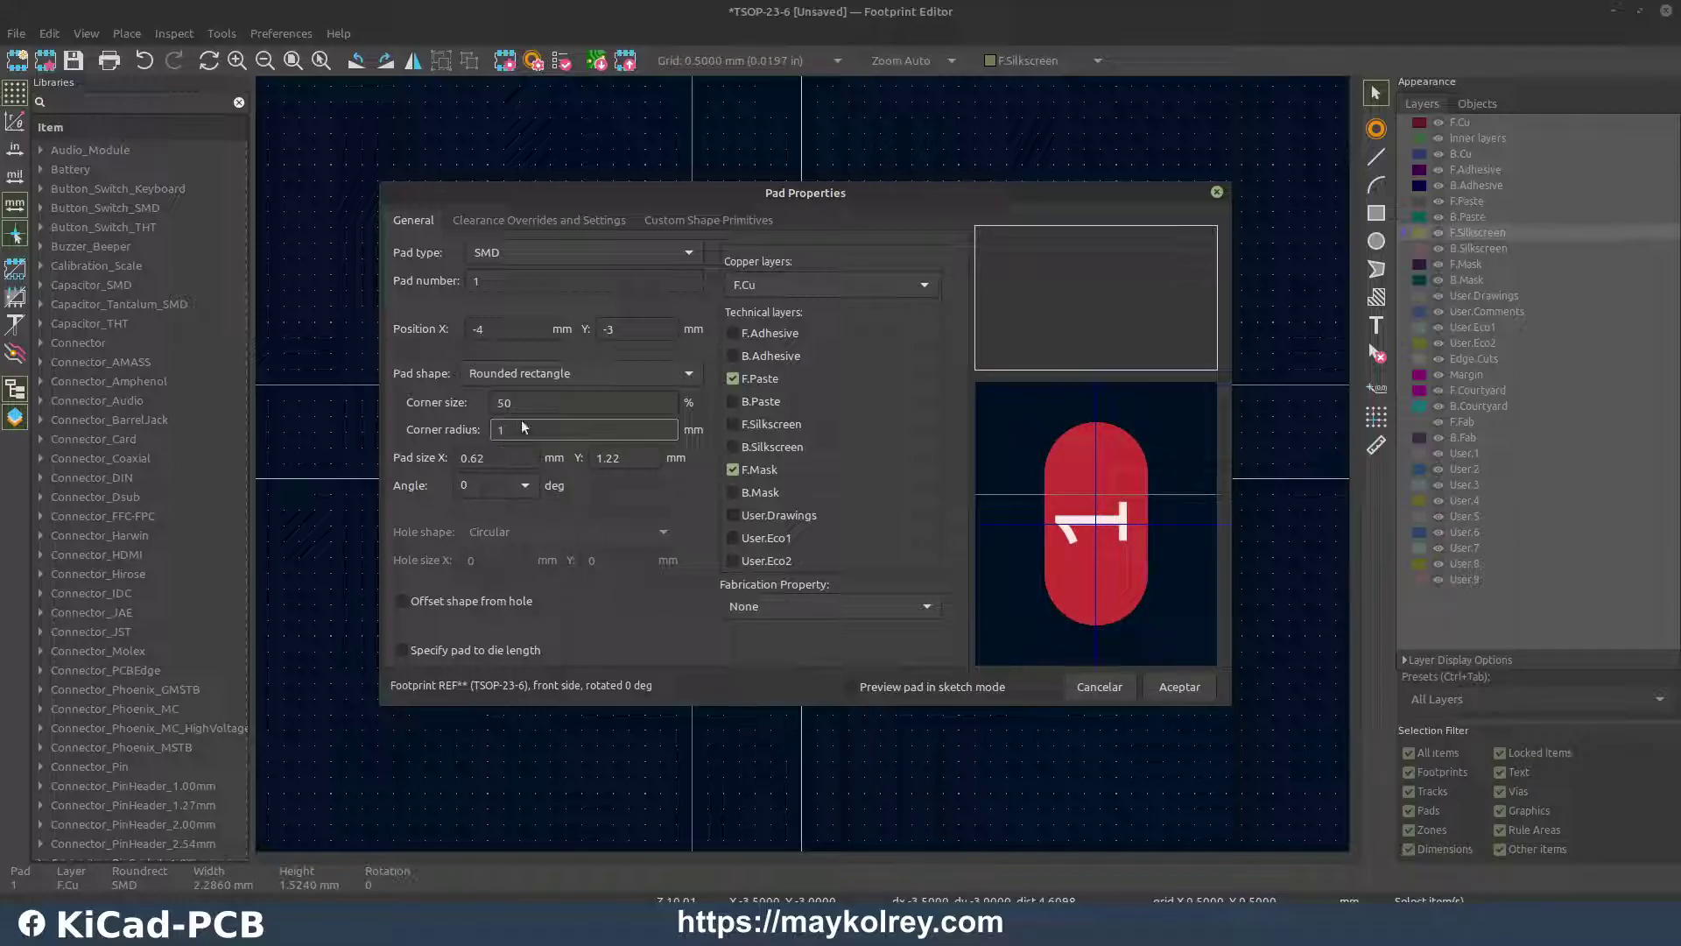
double_click(497, 430)
text(0)
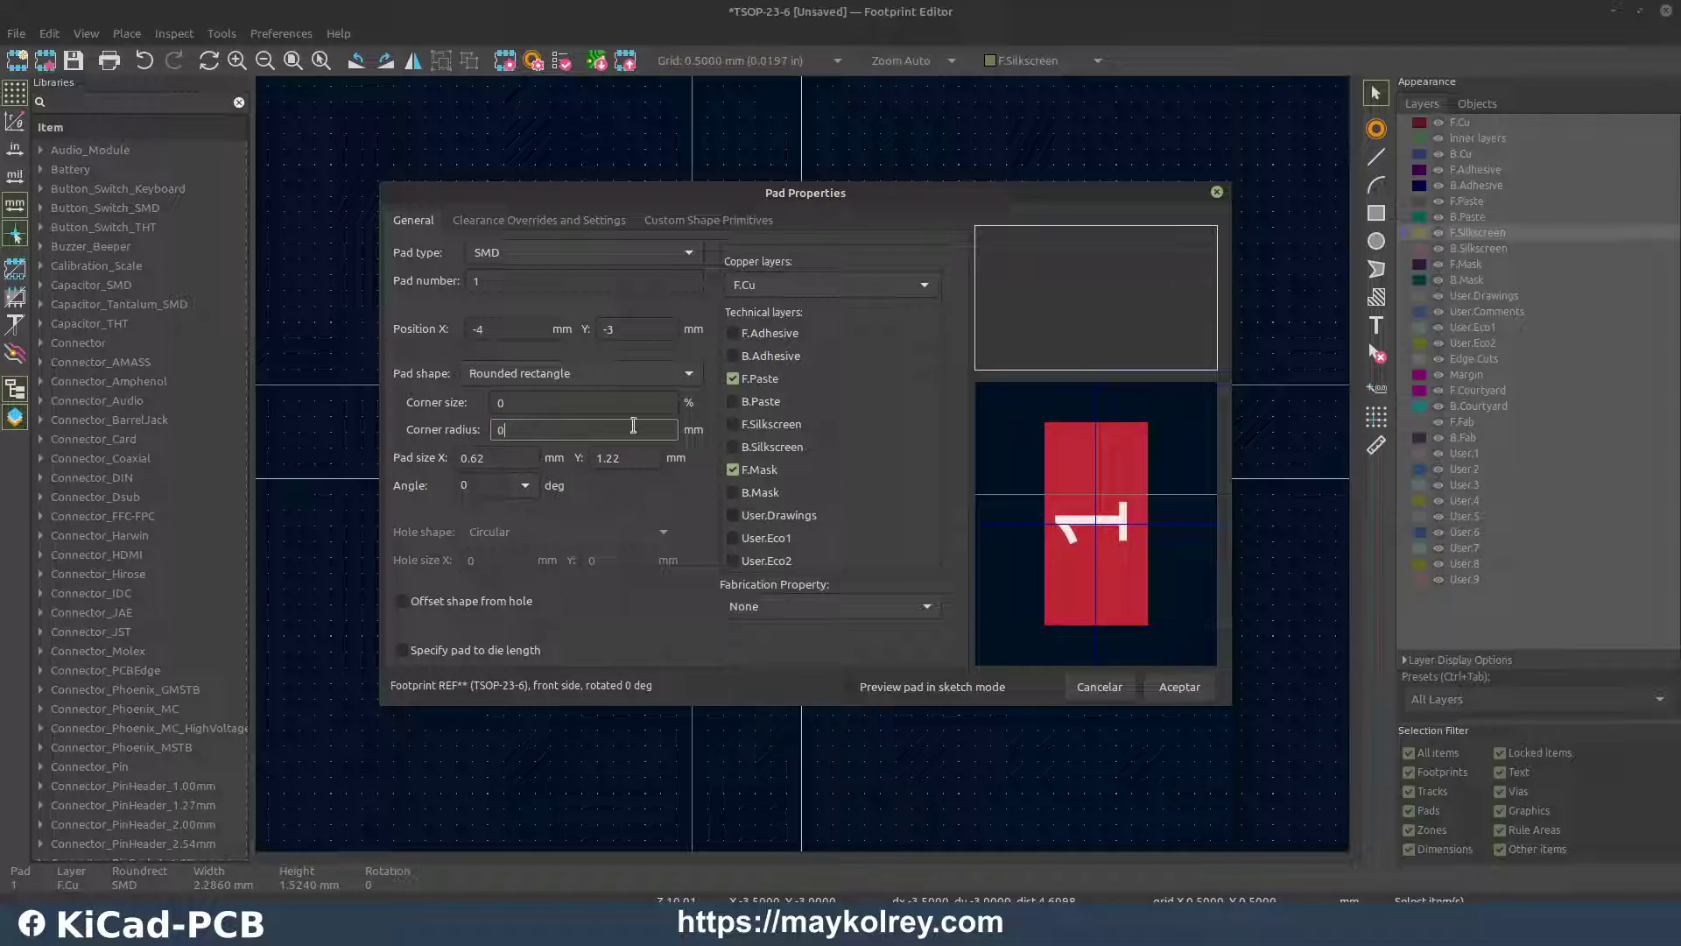
Examine pad 1's shape options, clearance overrides, custom shape primitives and fabrication properties without changing them
click(654, 380)
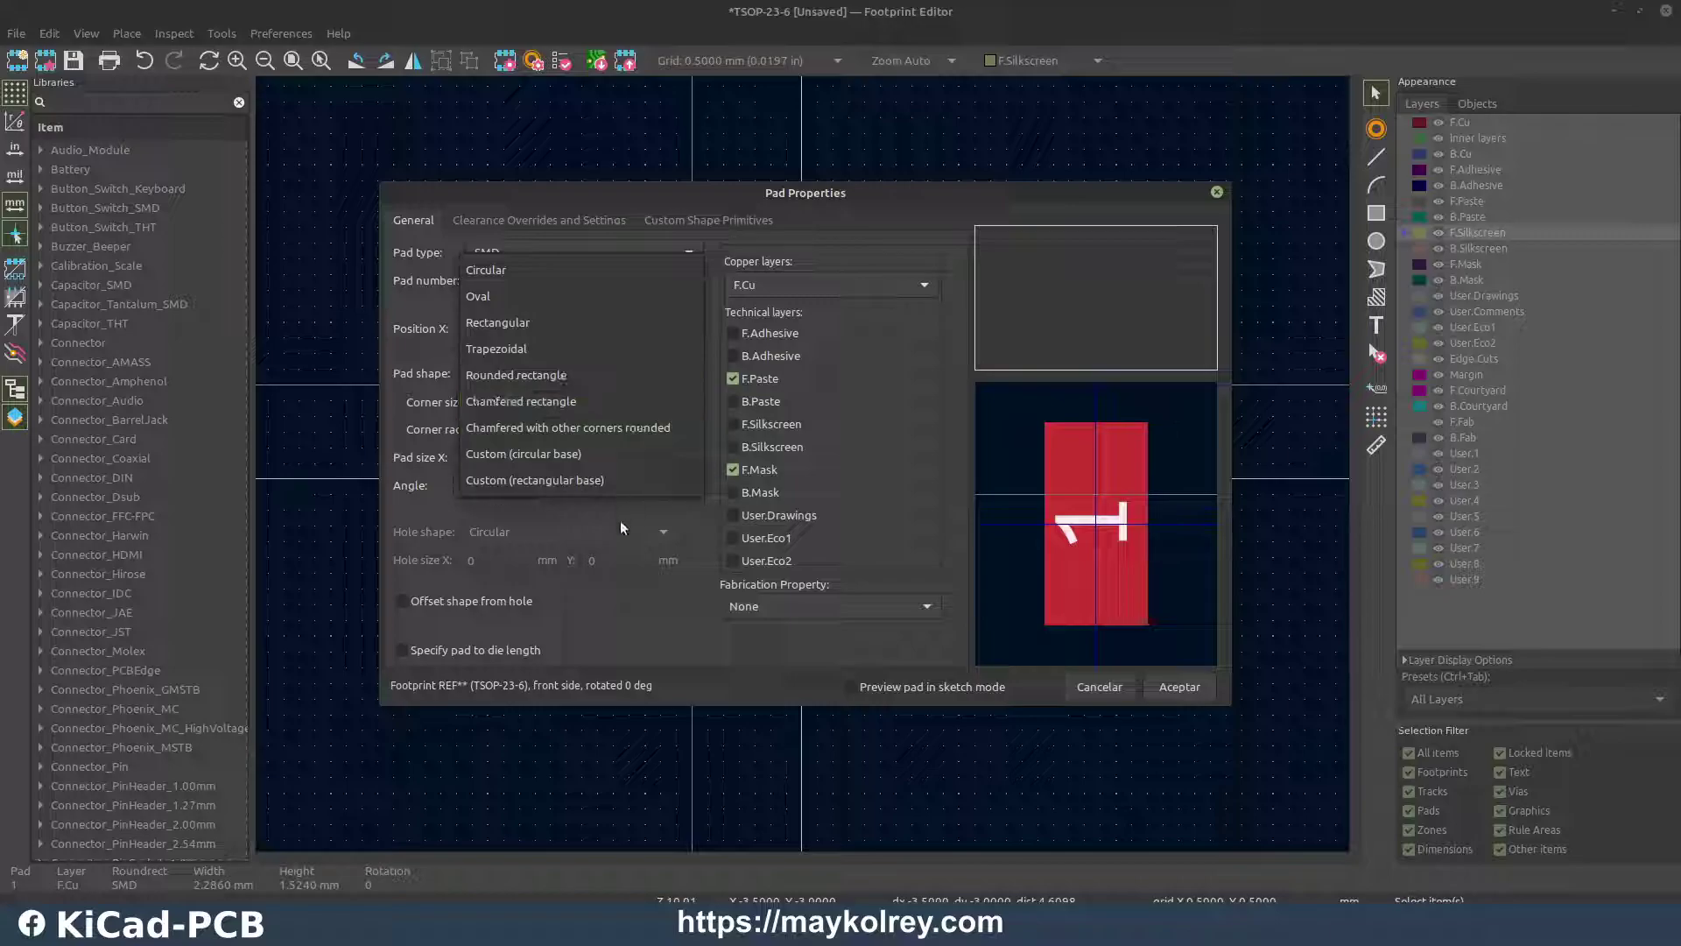
click(649, 507)
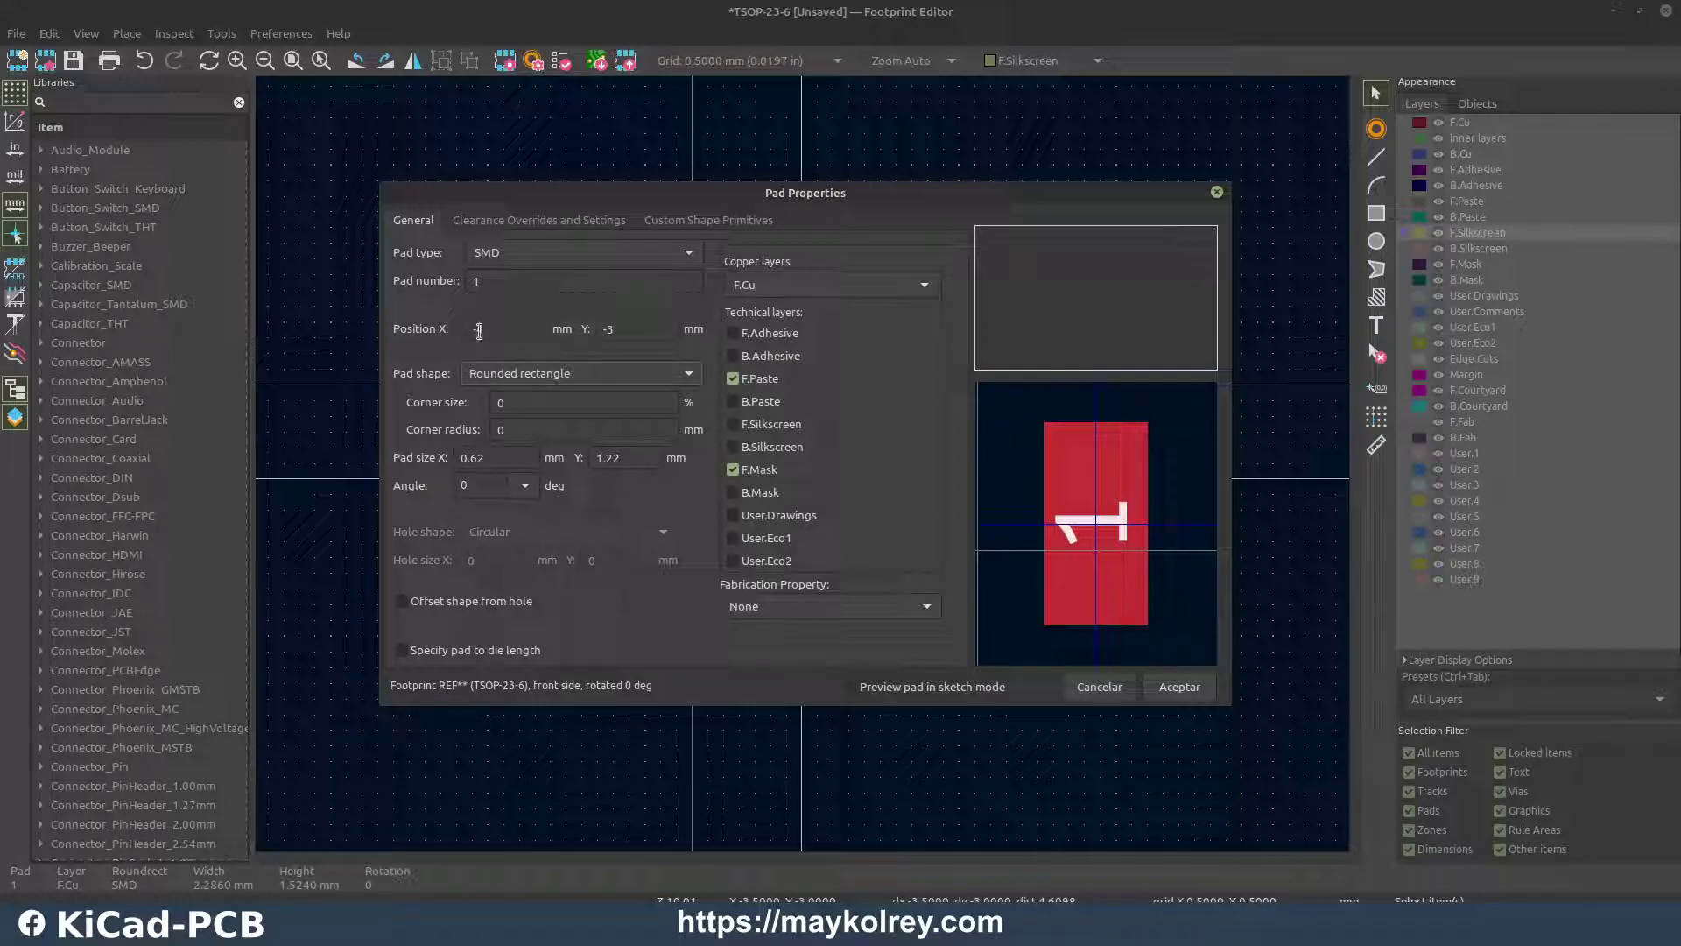
click(551, 223)
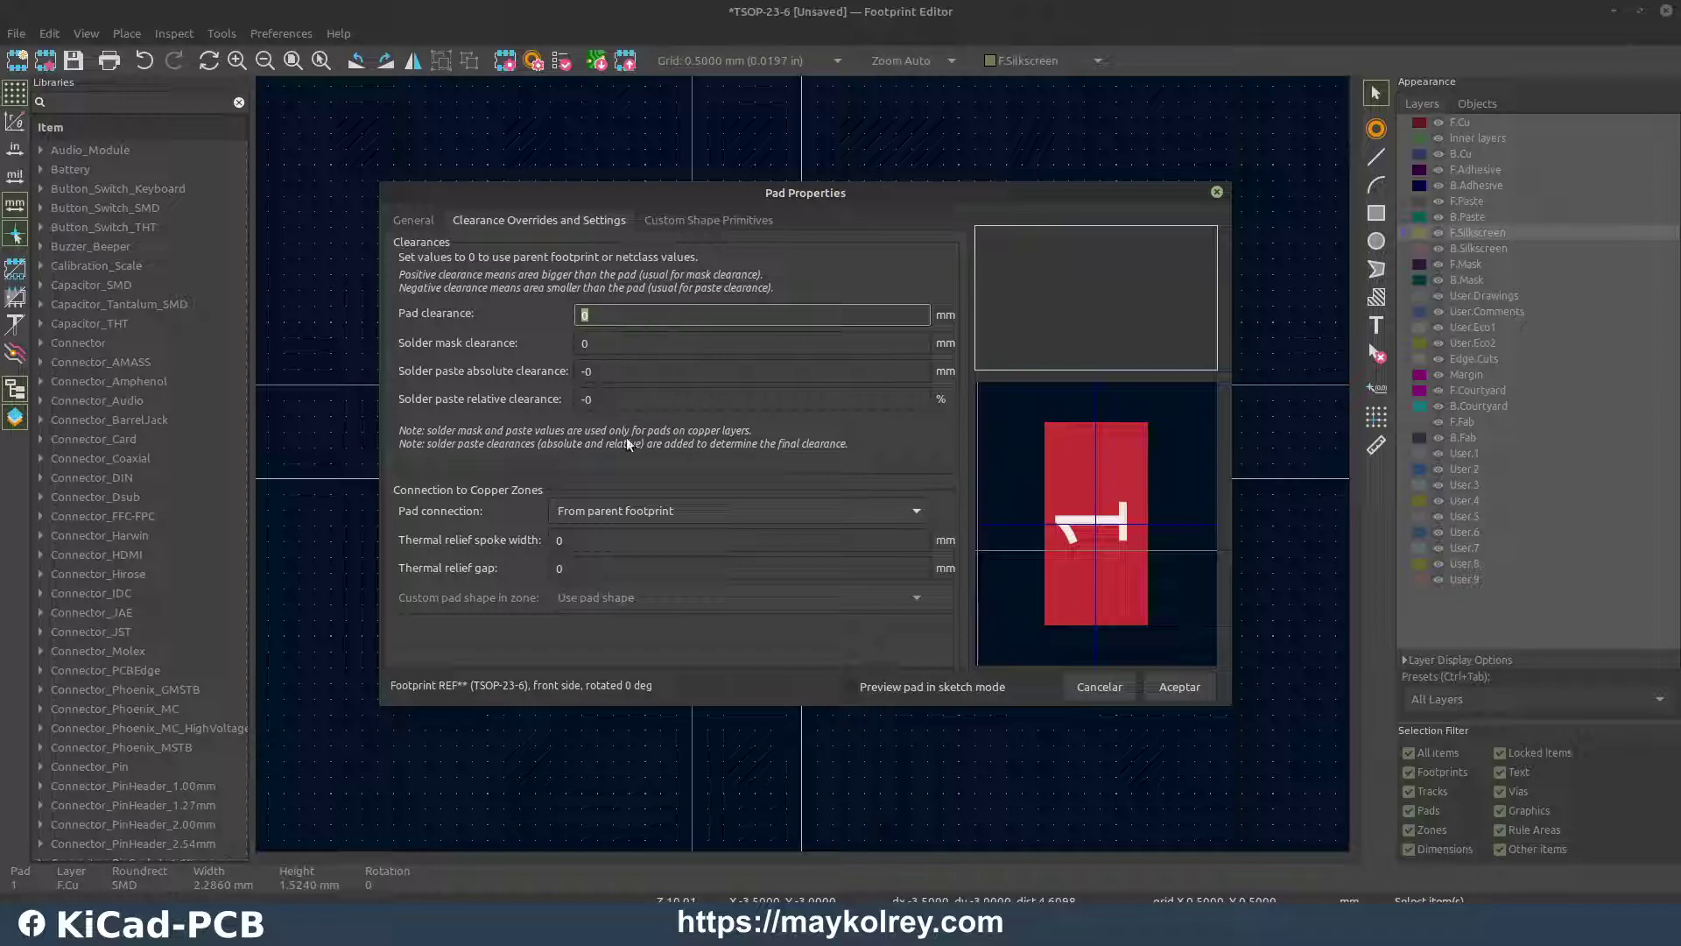
click(713, 218)
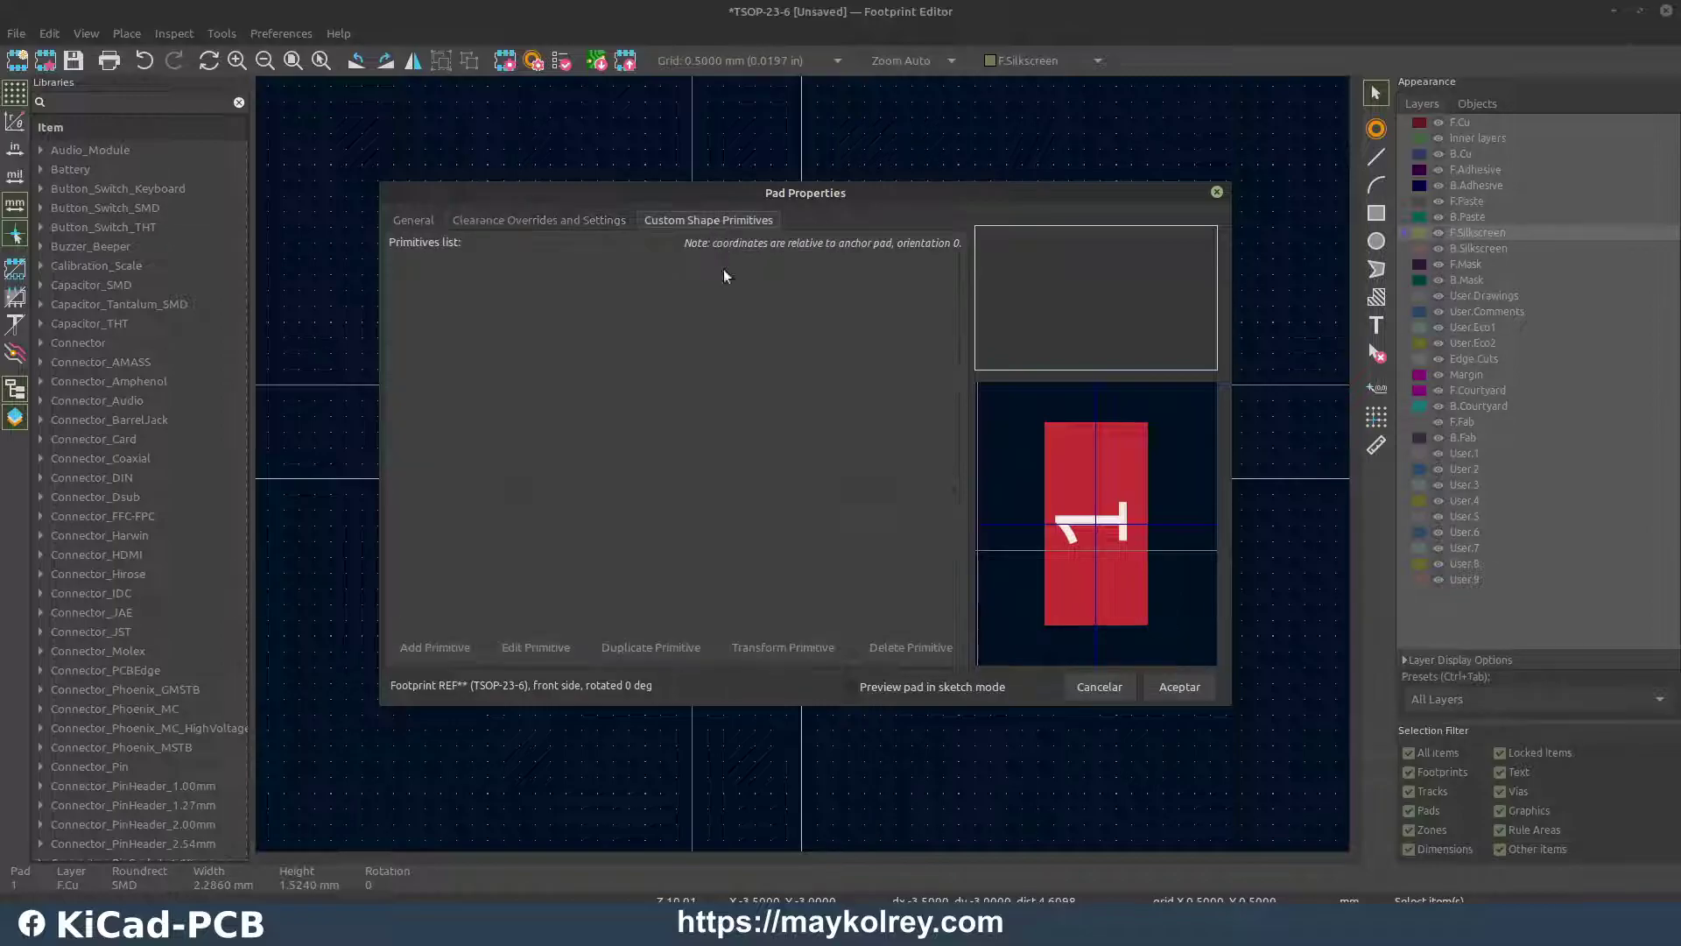
click(405, 219)
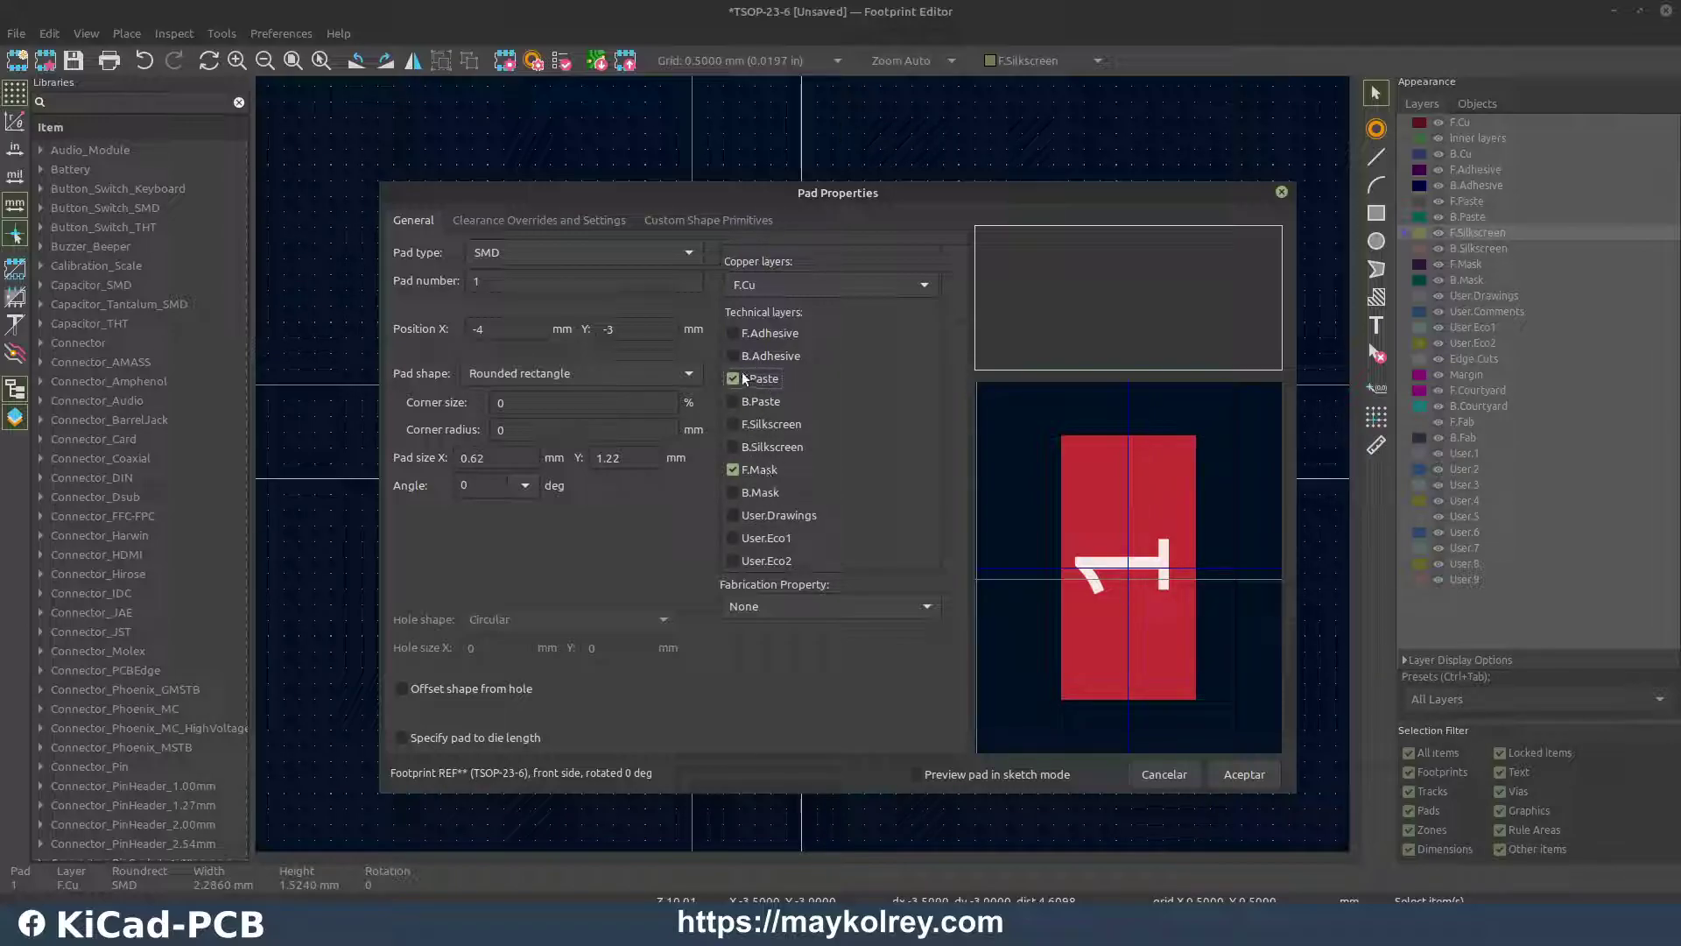
click(926, 606)
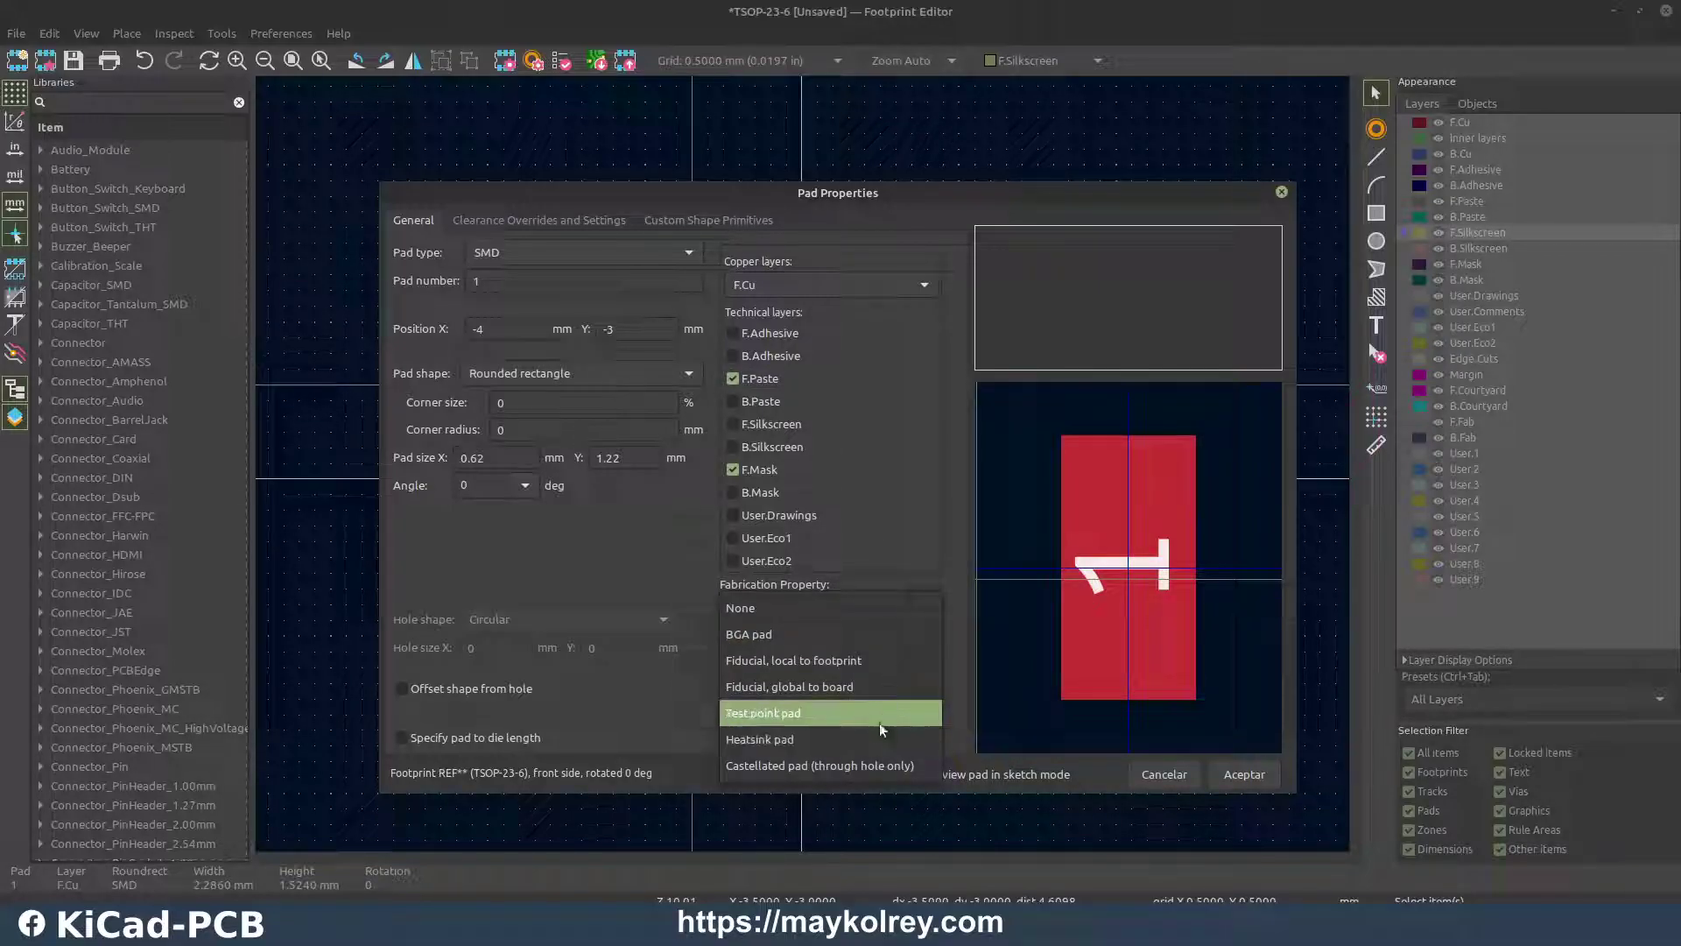
click(901, 617)
click(906, 611)
click(905, 612)
click(907, 609)
key(Escape)
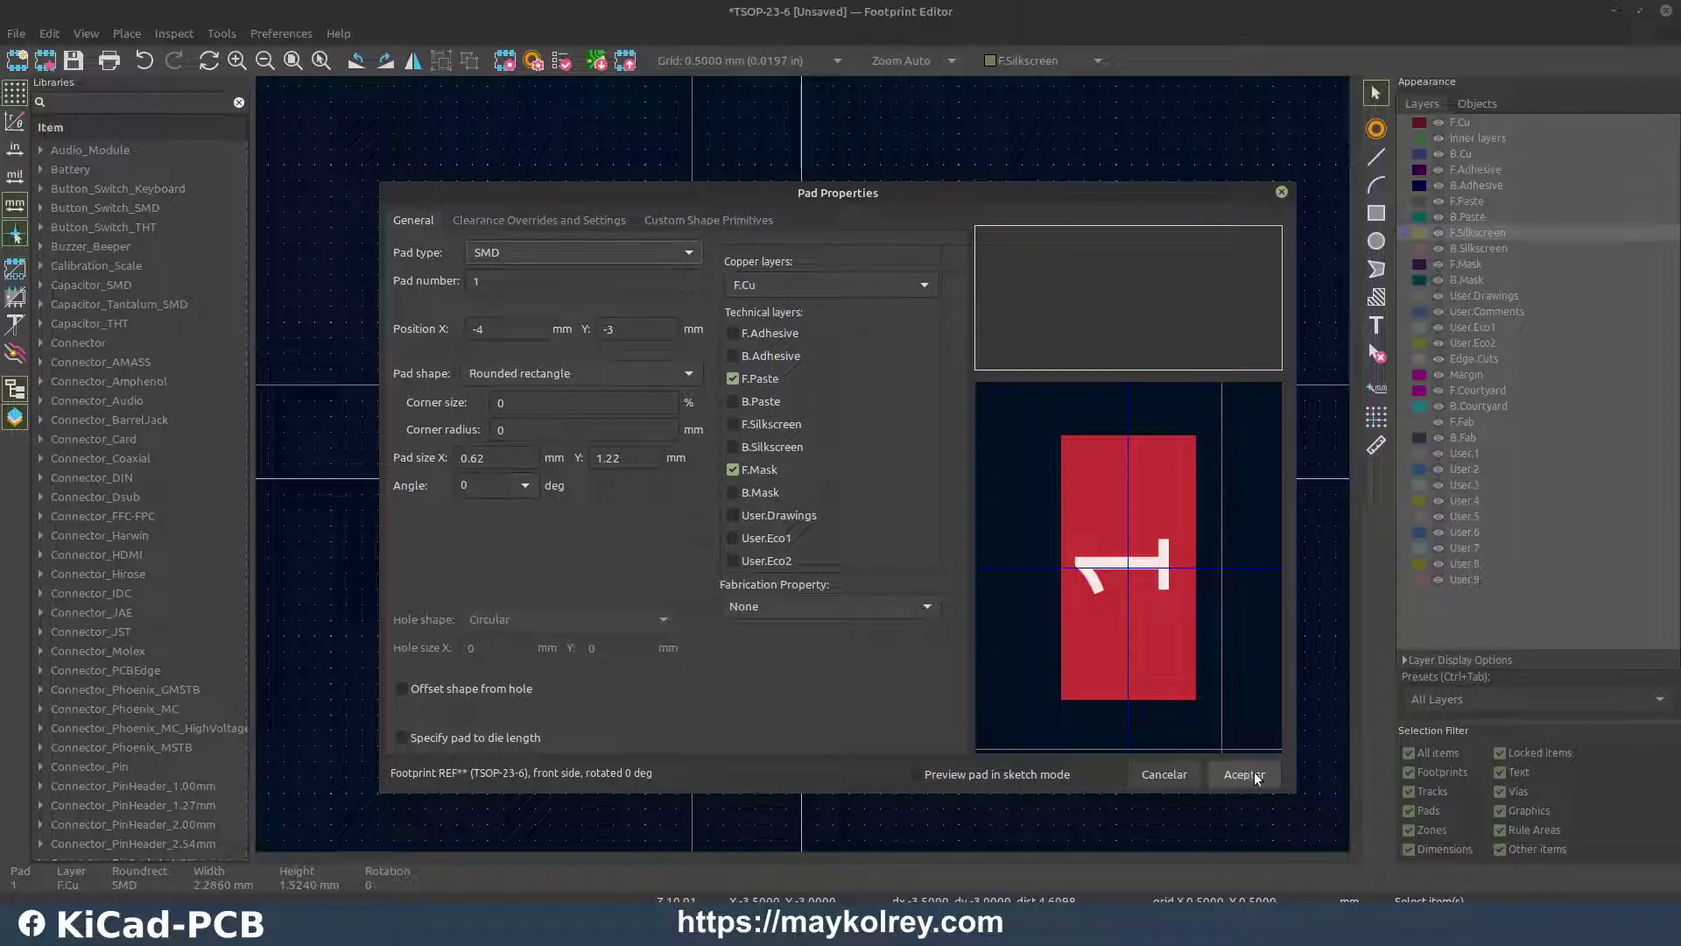
Apply the edited properties to pad 1 and deselect the pad
click(1254, 771)
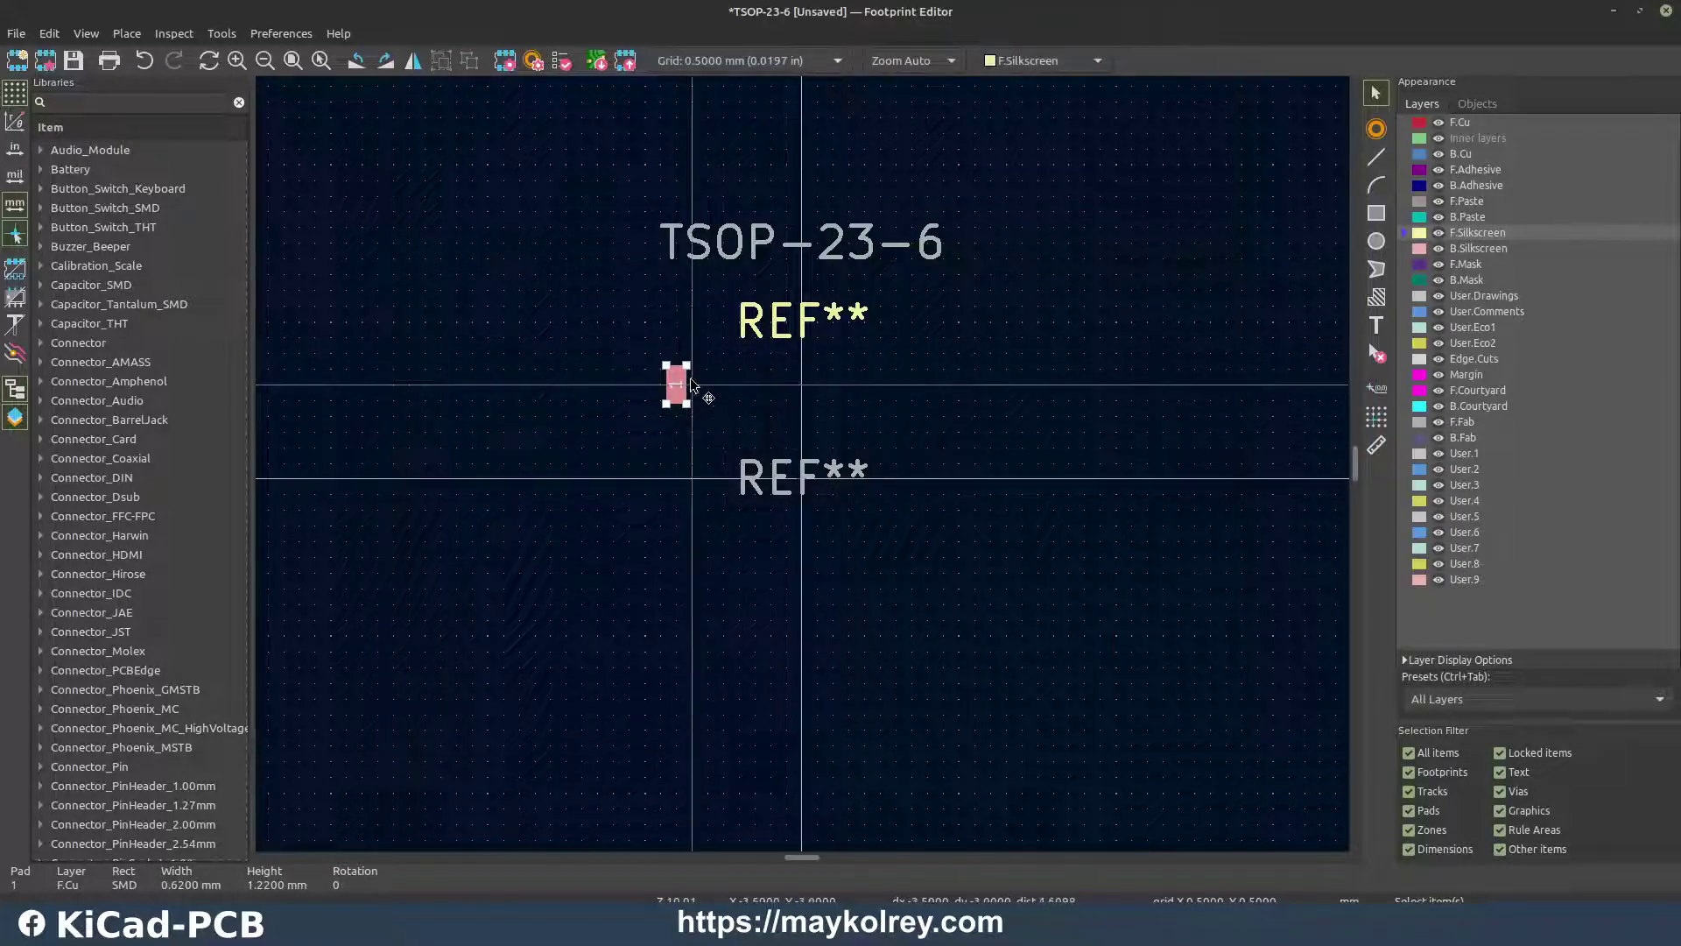
scroll(699, 389, up, 3)
click(893, 461)
Place pads 2 and 3 to the right of pad 1 in the same row, with 1 mm between pad centres
scroll(752, 471, up, 2)
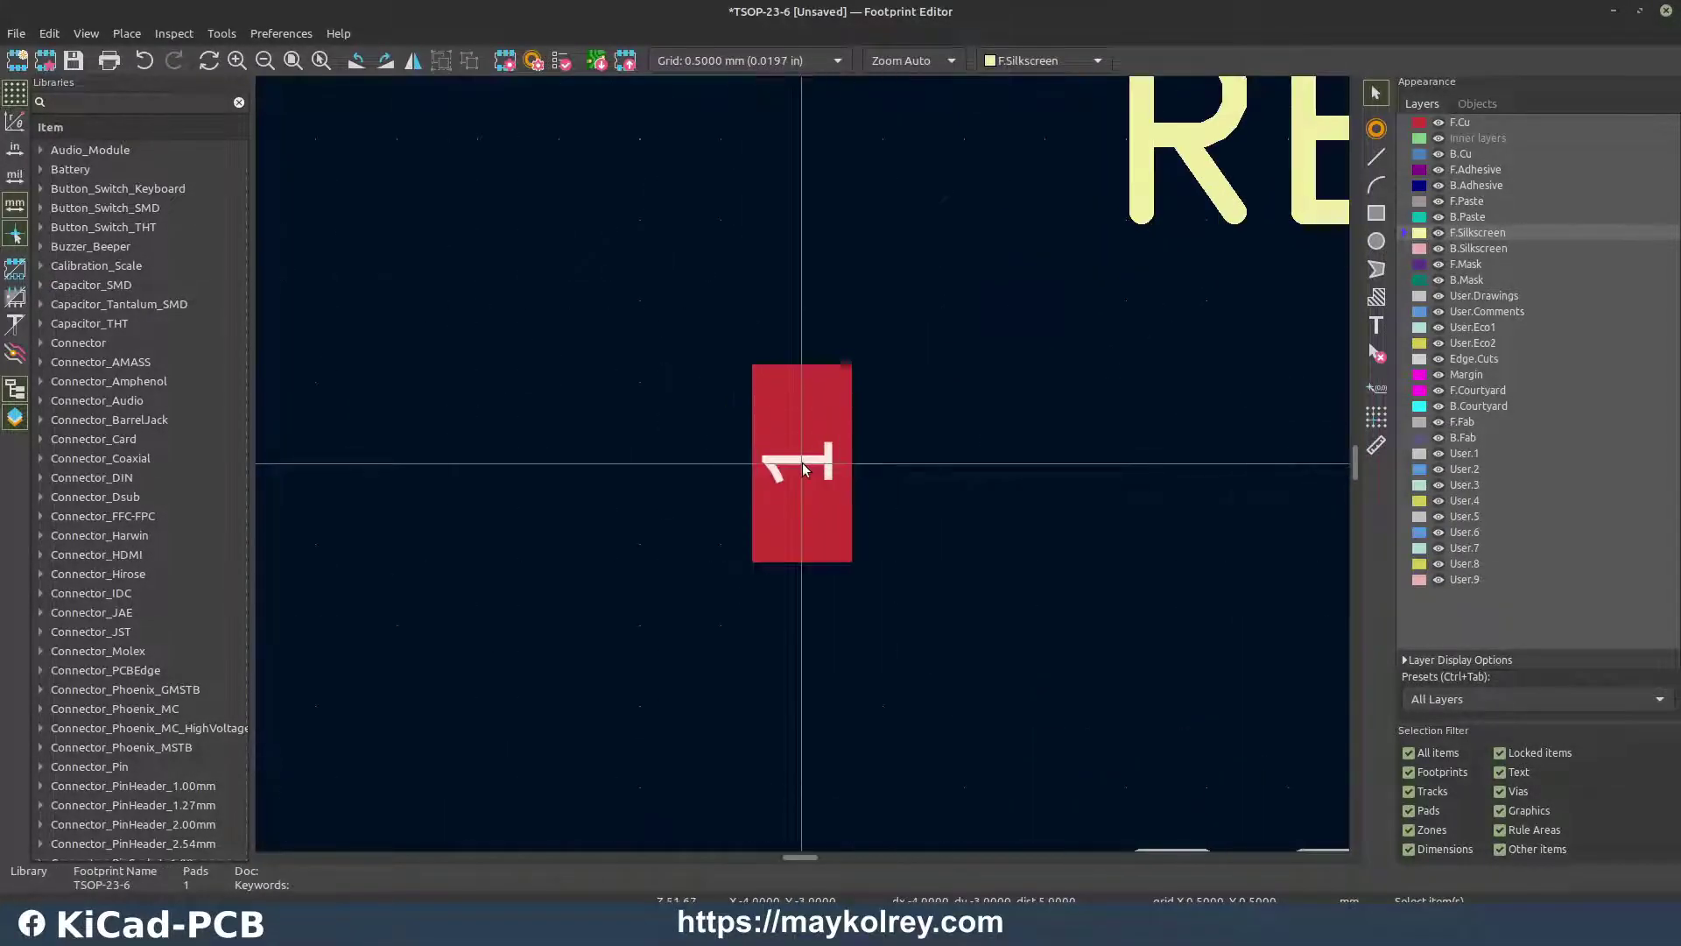
click(1374, 132)
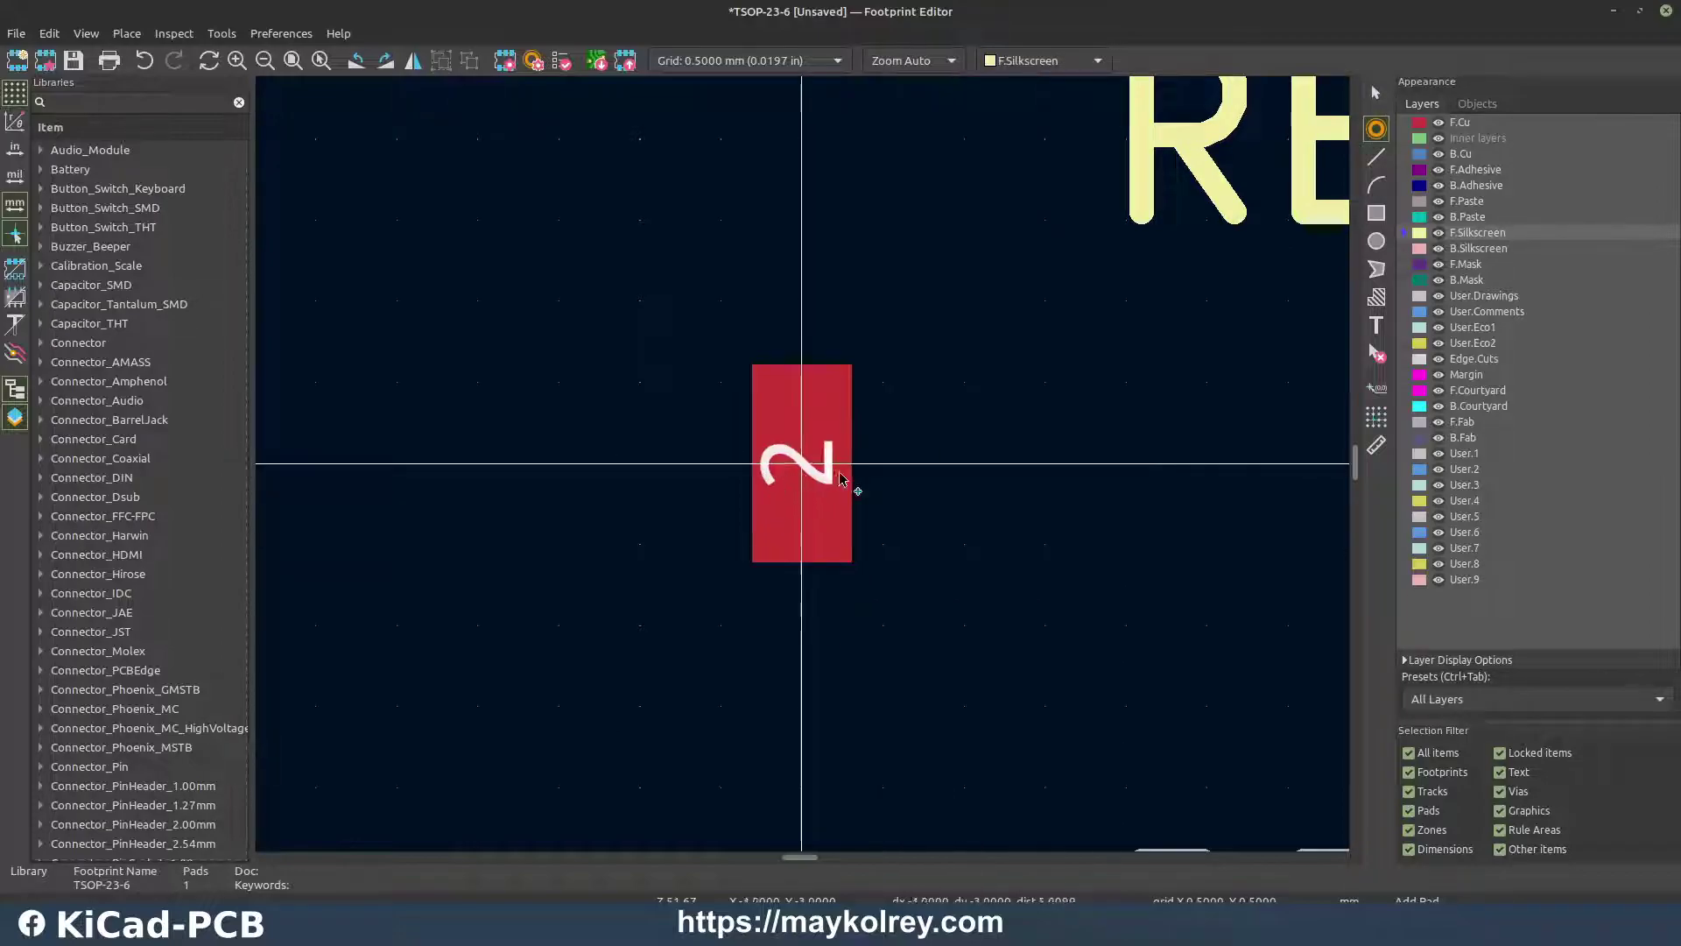
click(967, 454)
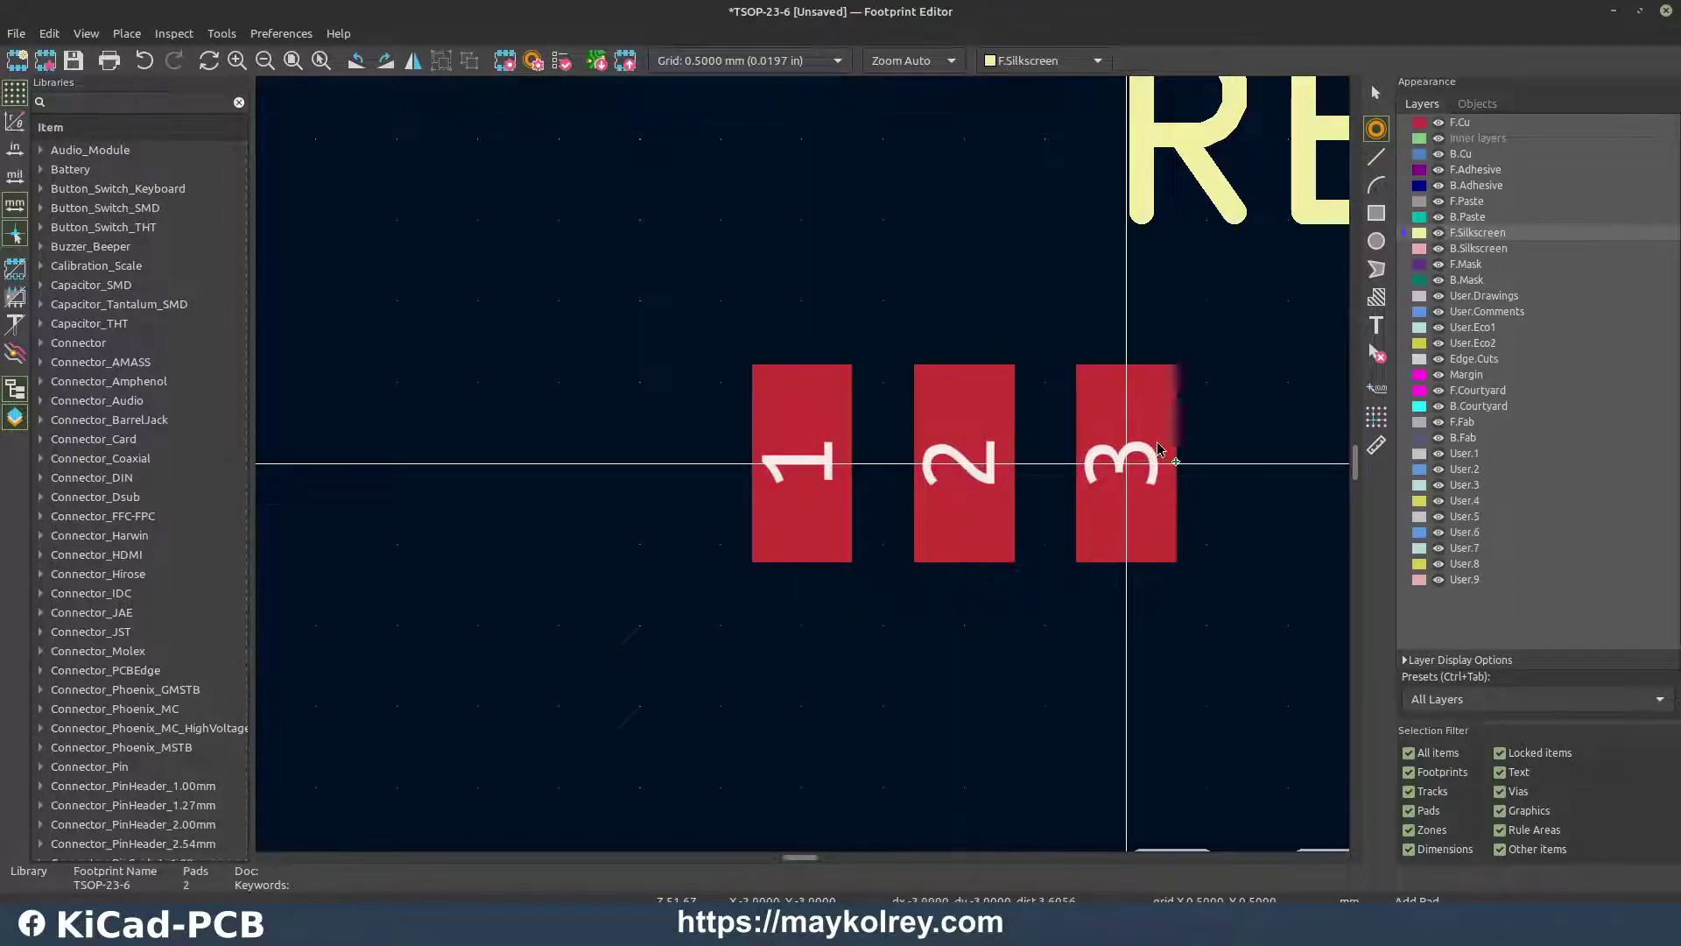
click(1158, 449)
Place pads 4, 5 and 6 from right to left in a second row 2 mm below, aligned under pads 3, 2 and 1
scroll(1158, 449, down, 2)
click(795, 548)
click(701, 554)
click(562, 553)
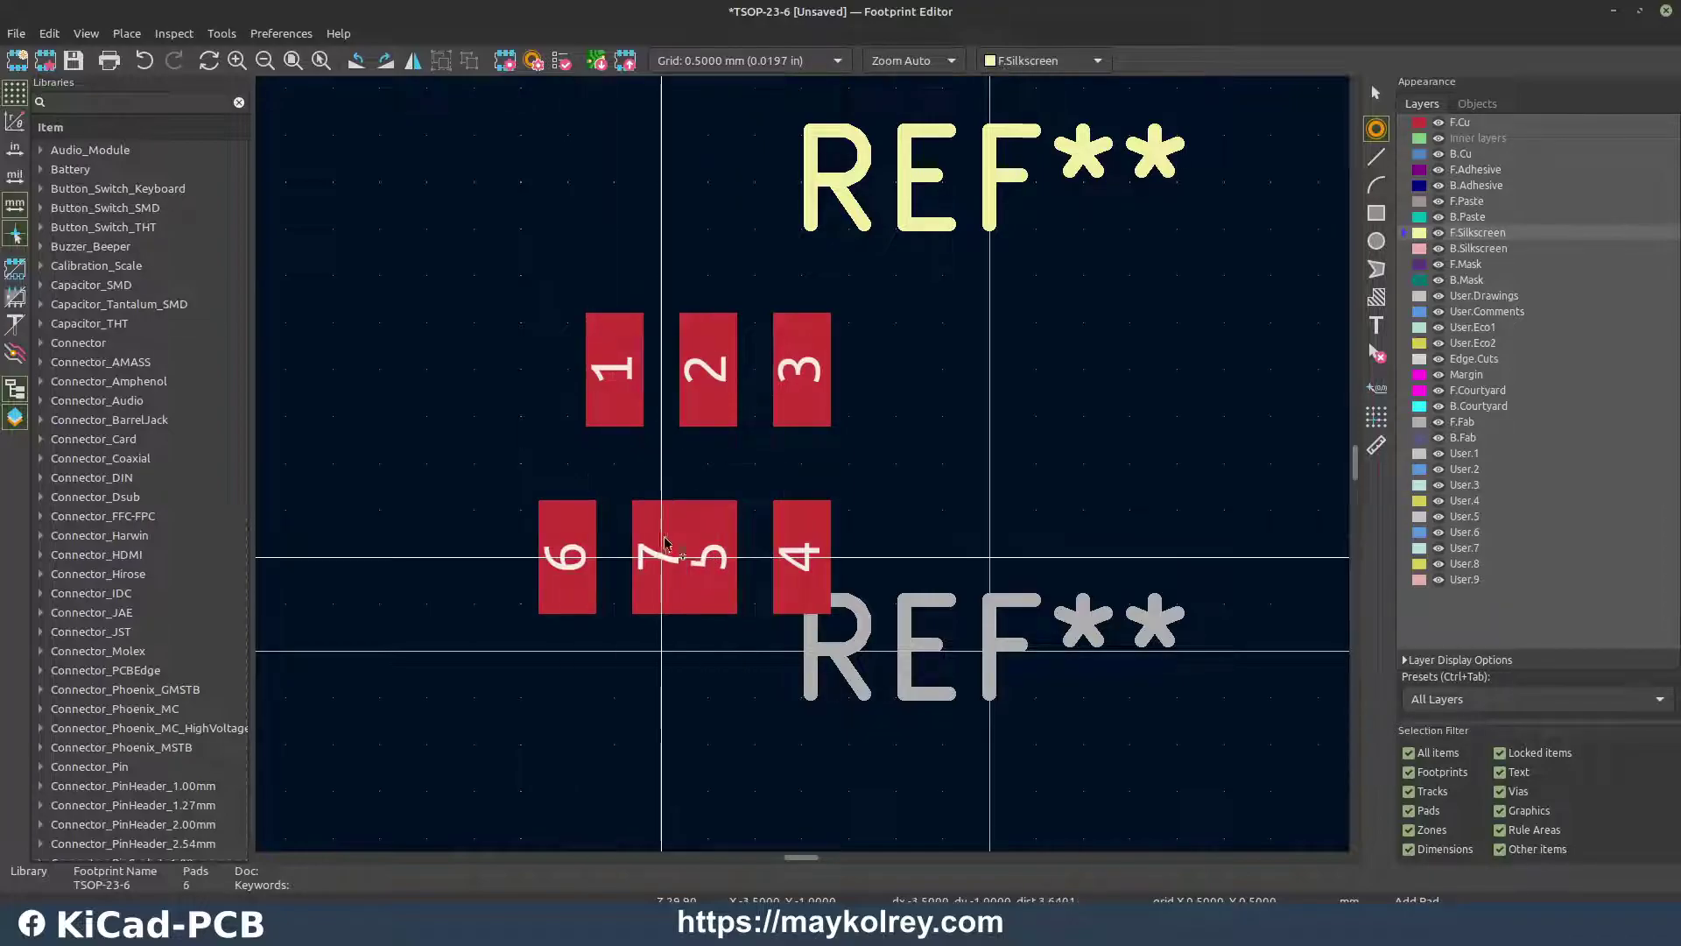
key(Escape)
Move all six pads together so that the group is centred on the footprint origin
scroll(799, 745, up, 1)
drag(439, 158, 954, 645)
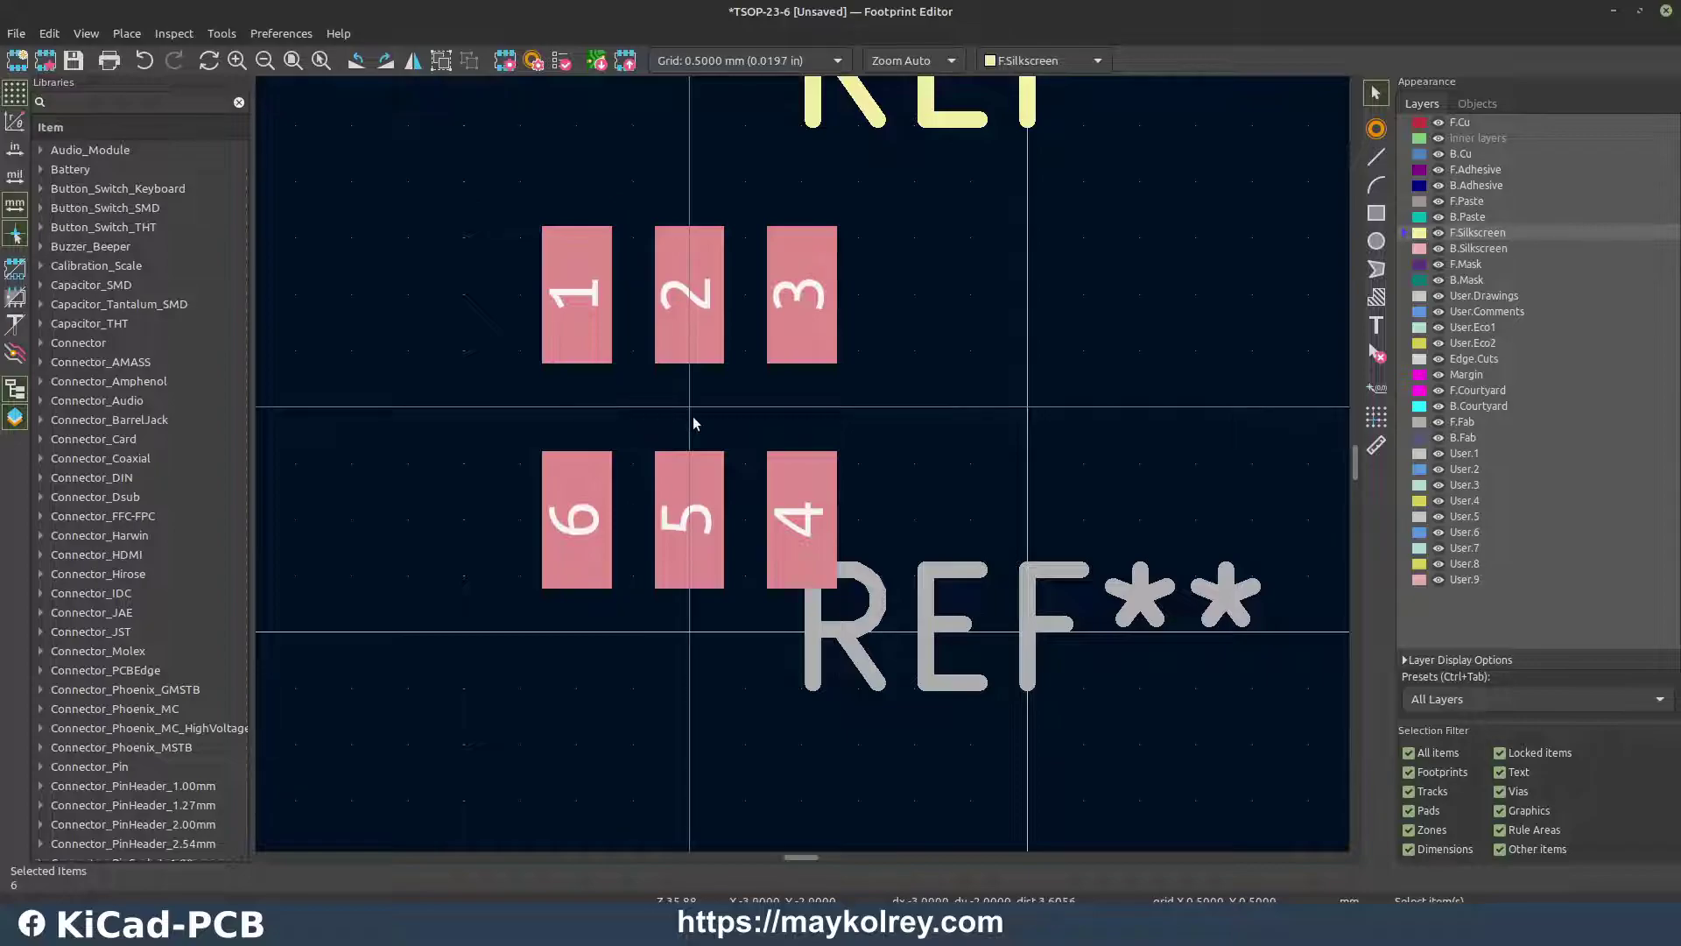
drag(701, 307, 1020, 519)
click(1152, 380)
scroll(1152, 380, down, 2)
scroll(802, 464, up, 1)
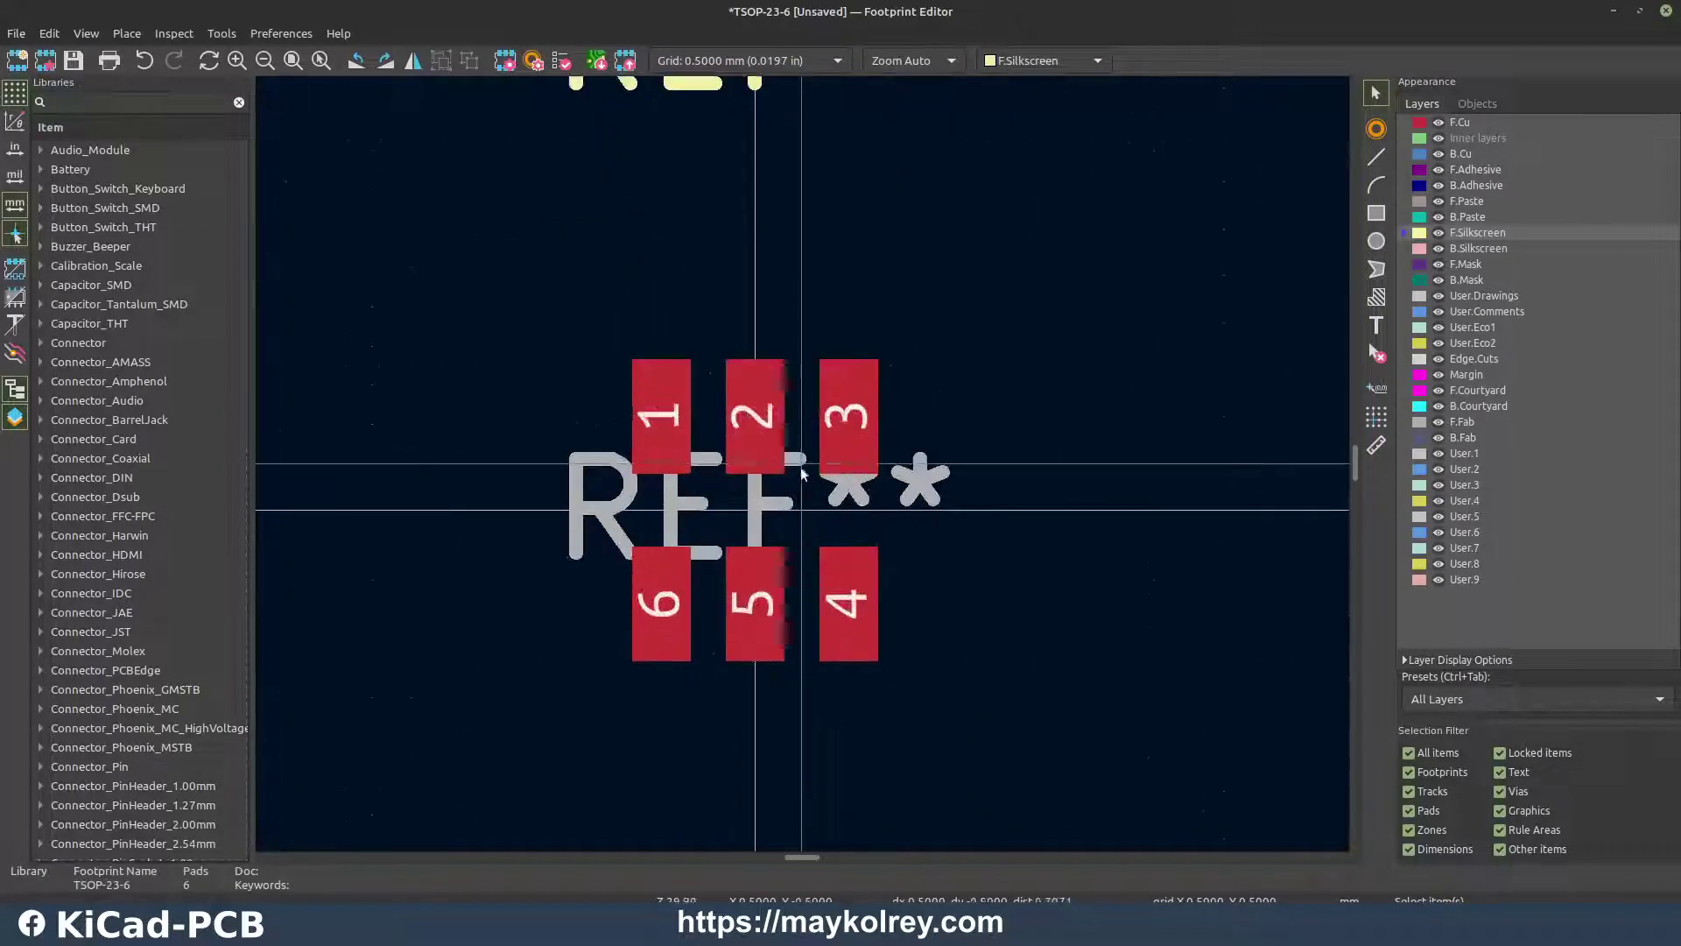